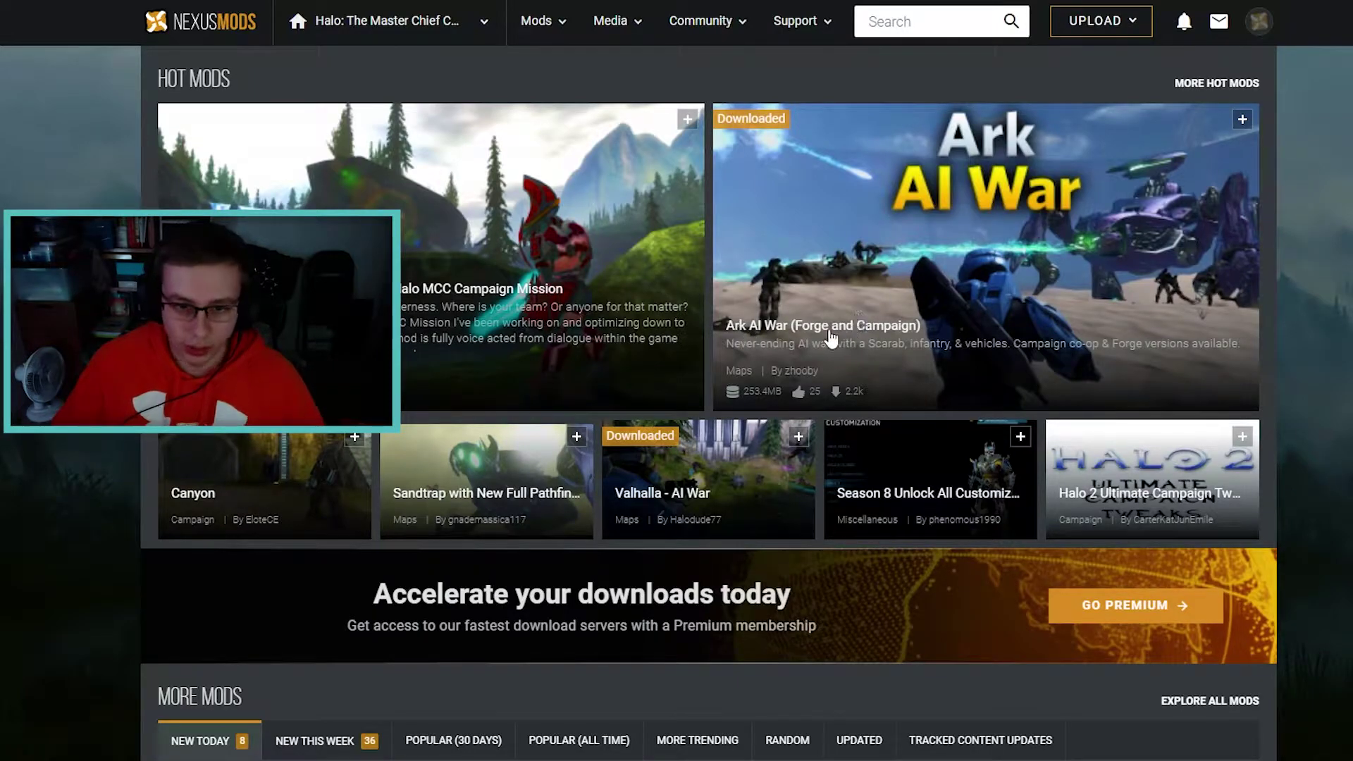
- Scroll down to the More Mods section showing the 8 mods new today
scroll(696, 367, "down", 5)
scroll(707, 420, "up", 4)
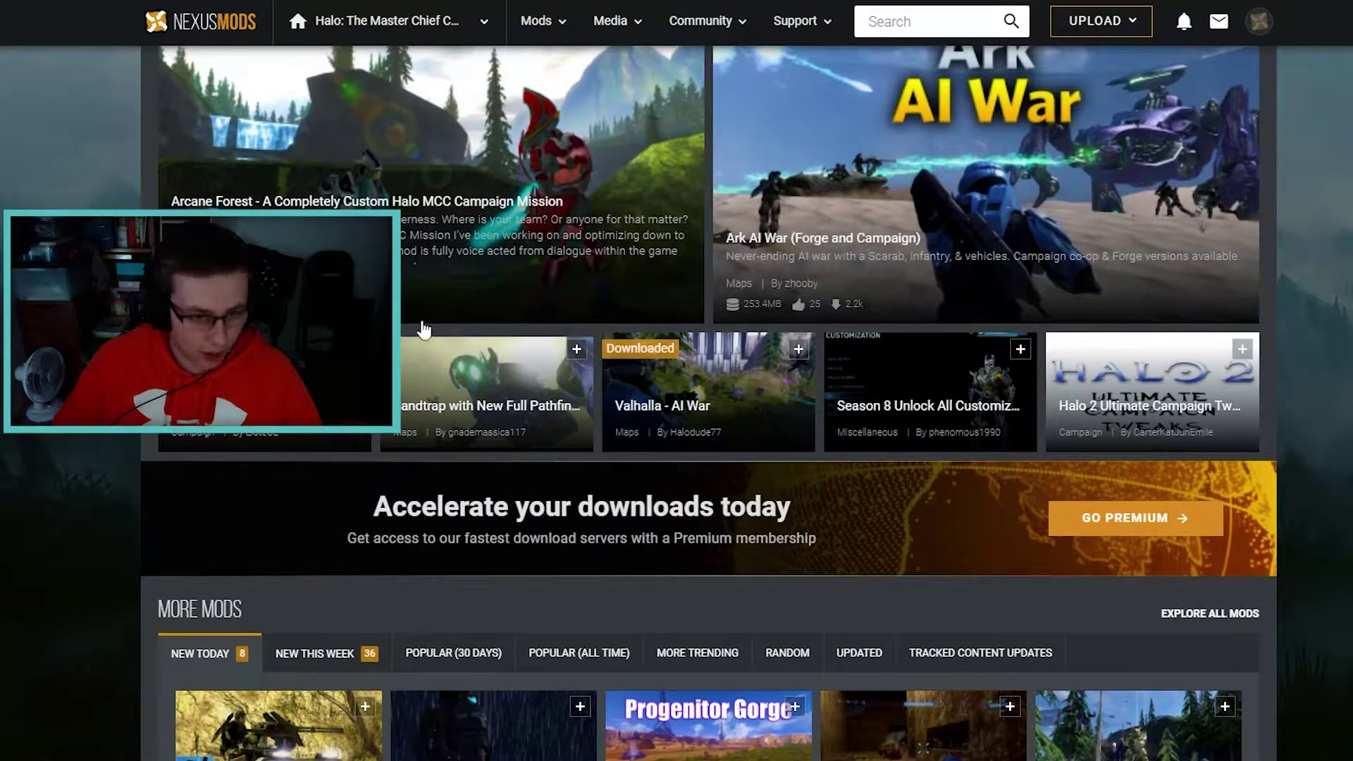
scroll(854, 368, "down", 5)
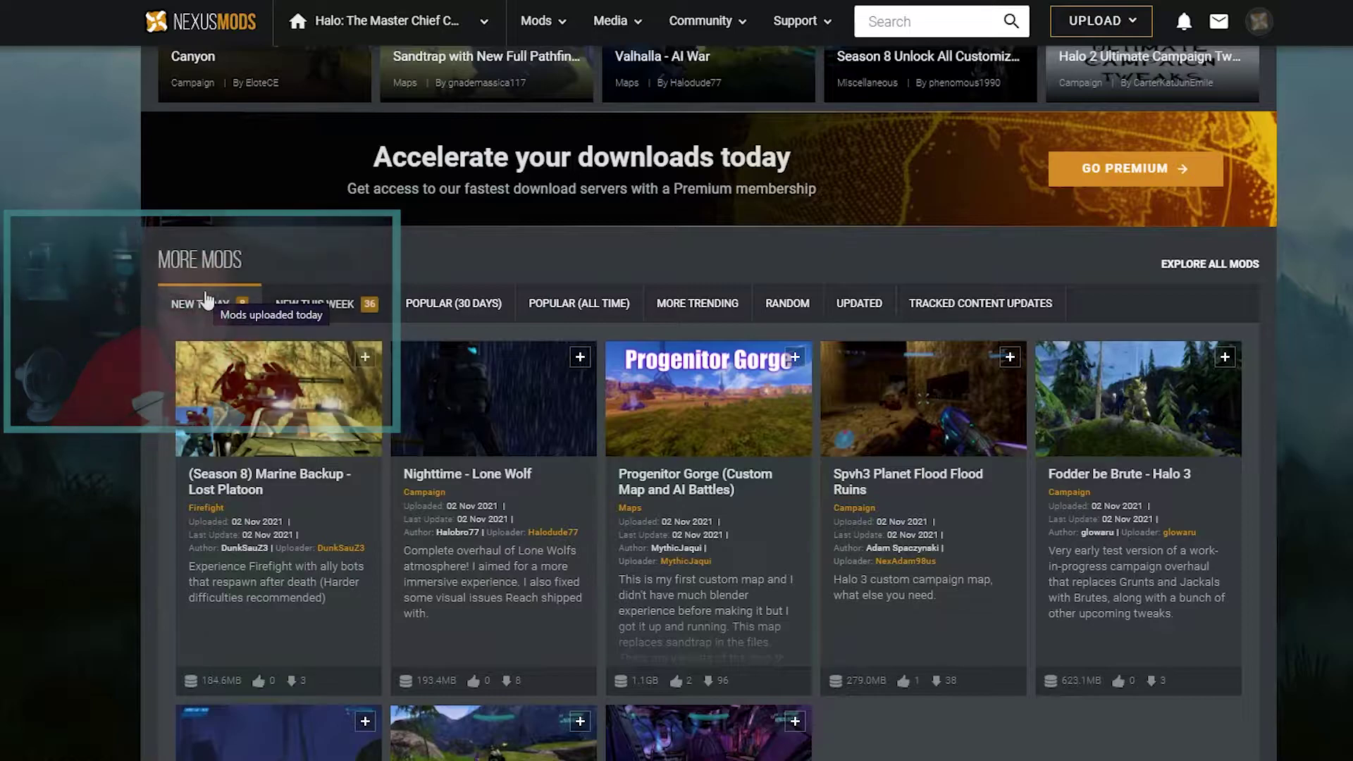
scroll(937, 533, "down", 2)
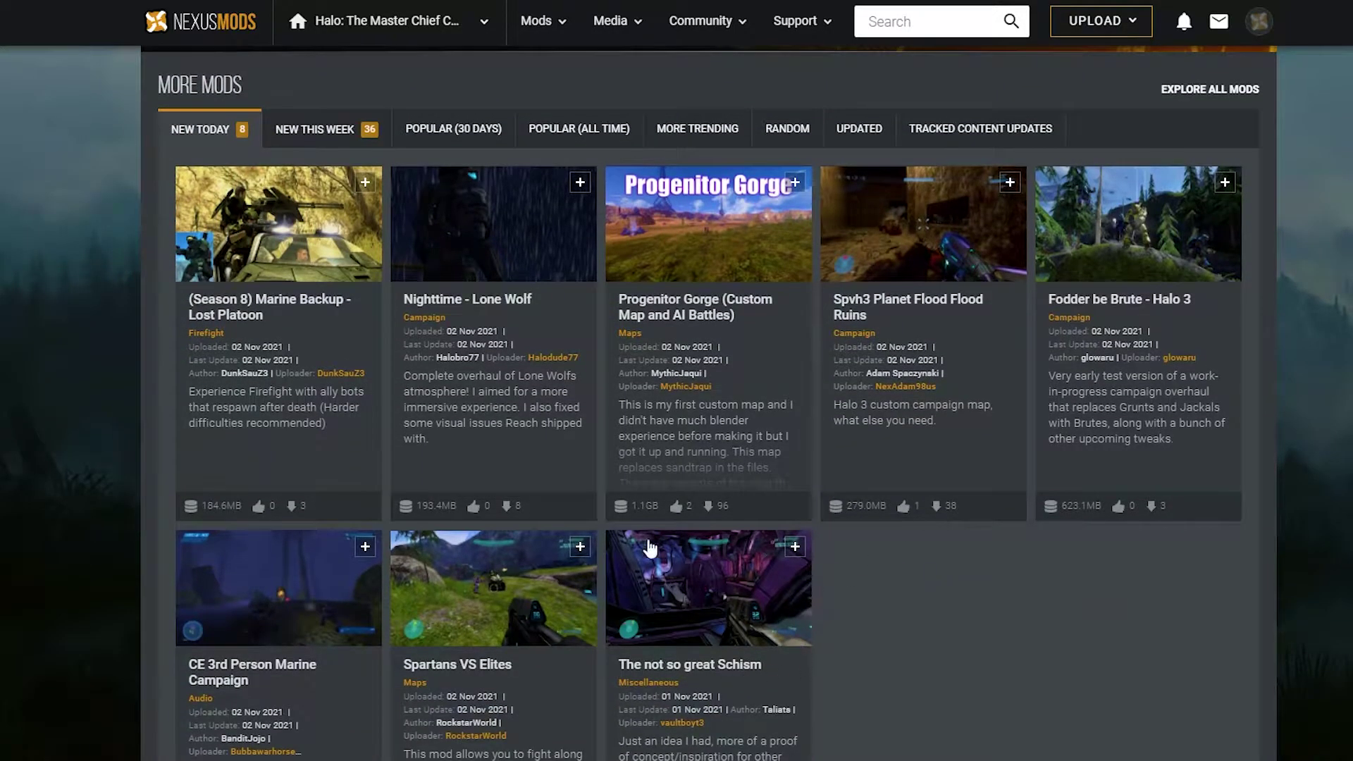
scroll(432, 530, "up", 1)
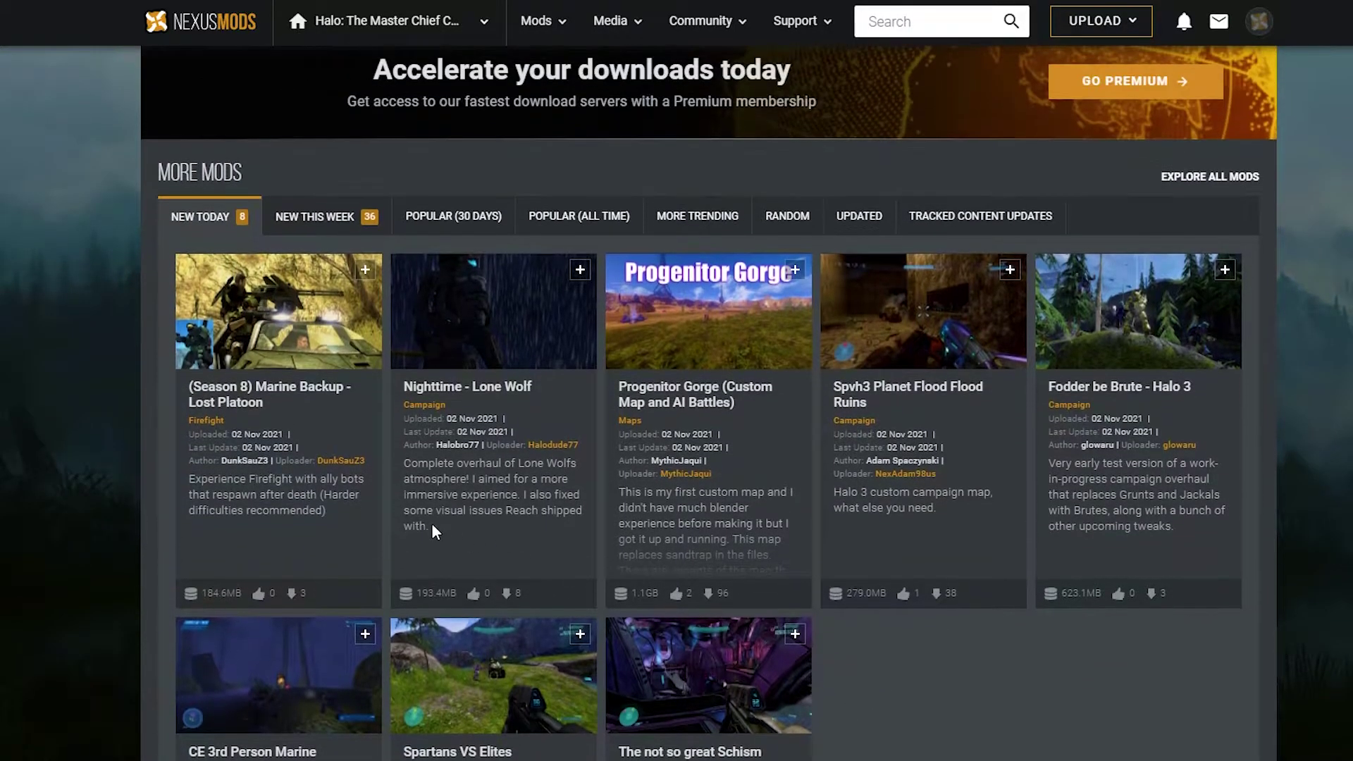
- Browse the New This Week, Popular (30 Days) and Popular (All Time) lists, ending on More Trending
left_click(356, 225)
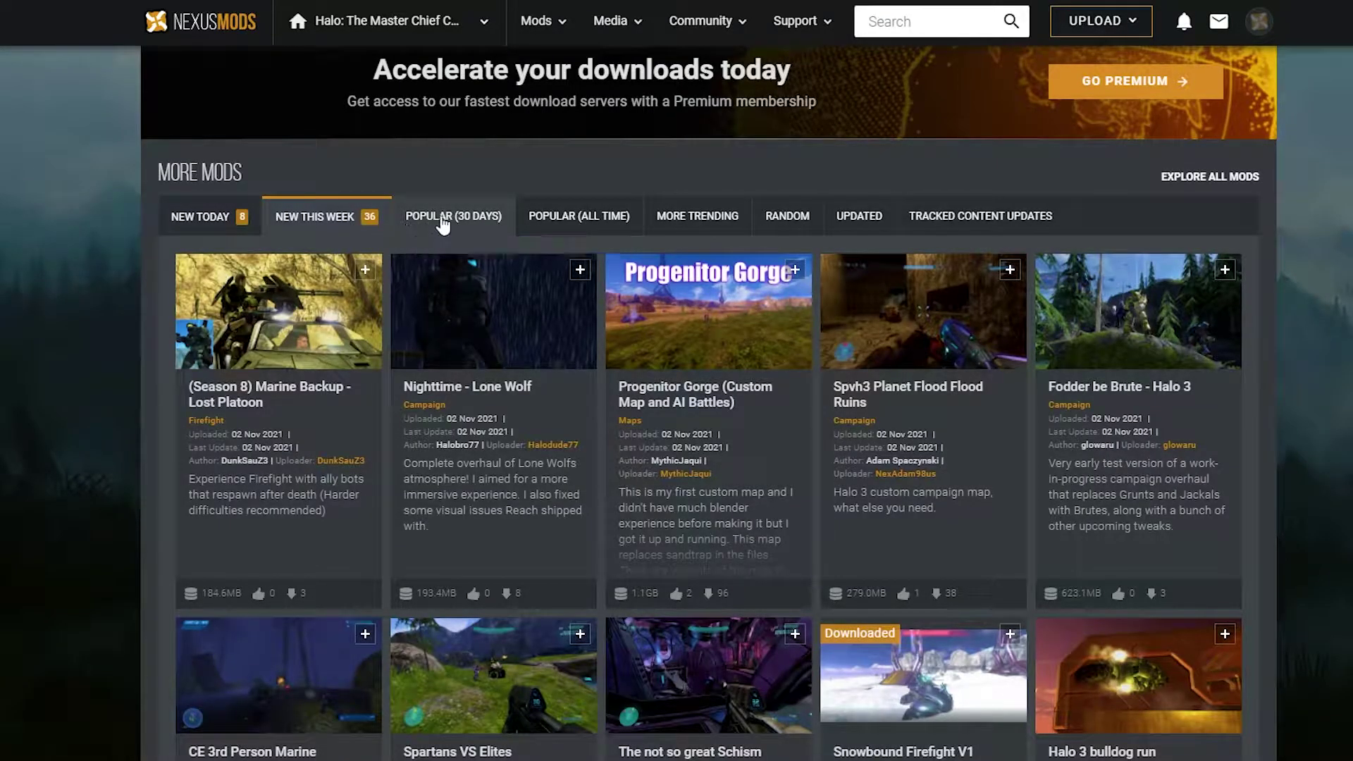
left_click(442, 223)
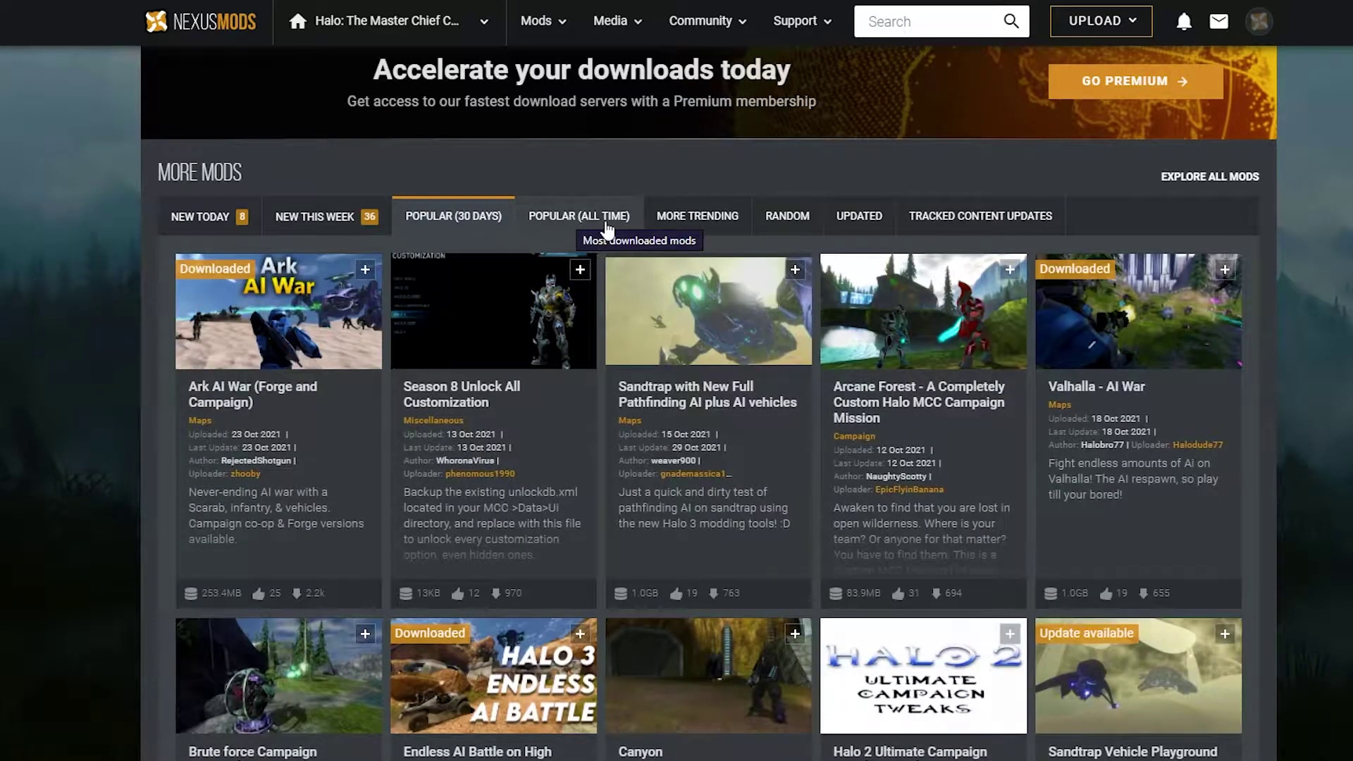
left_click(608, 231)
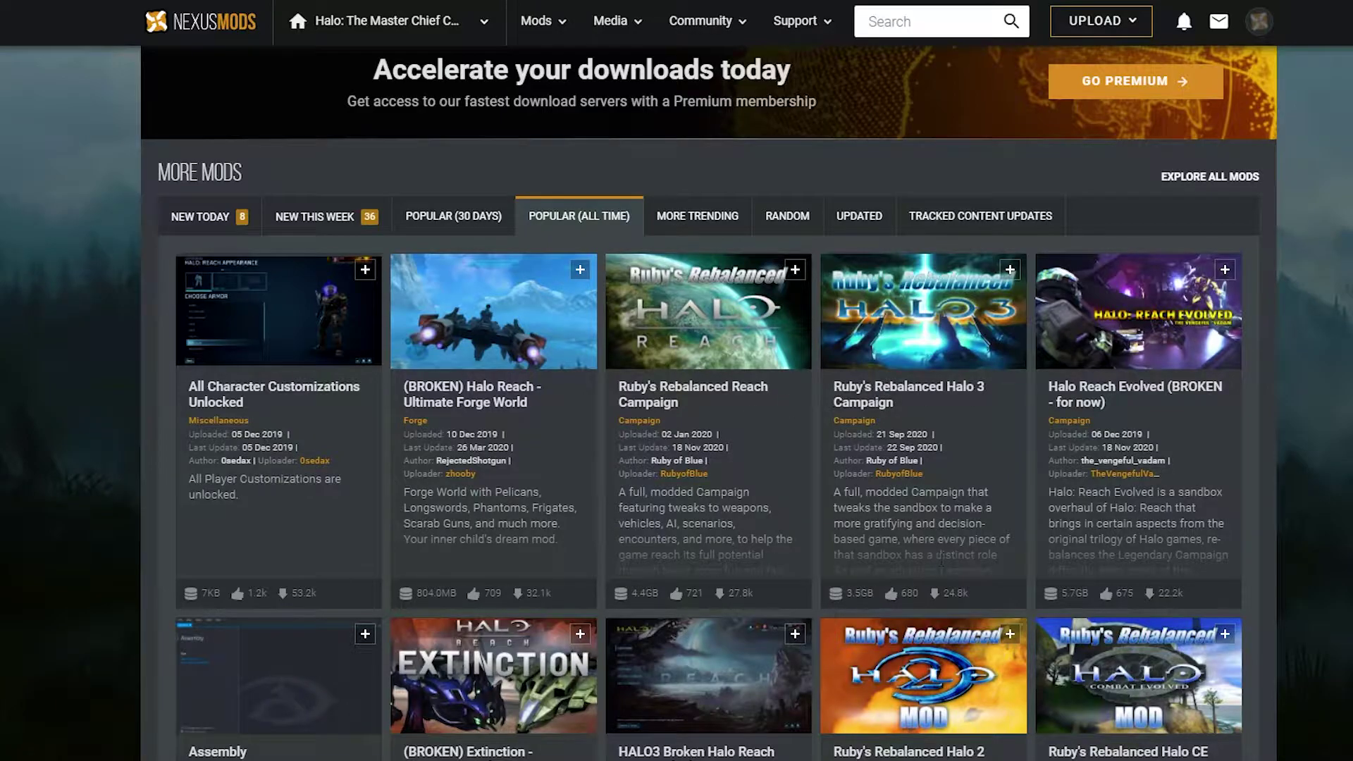
scroll(776, 508, "down", 6)
scroll(794, 497, "up", 5)
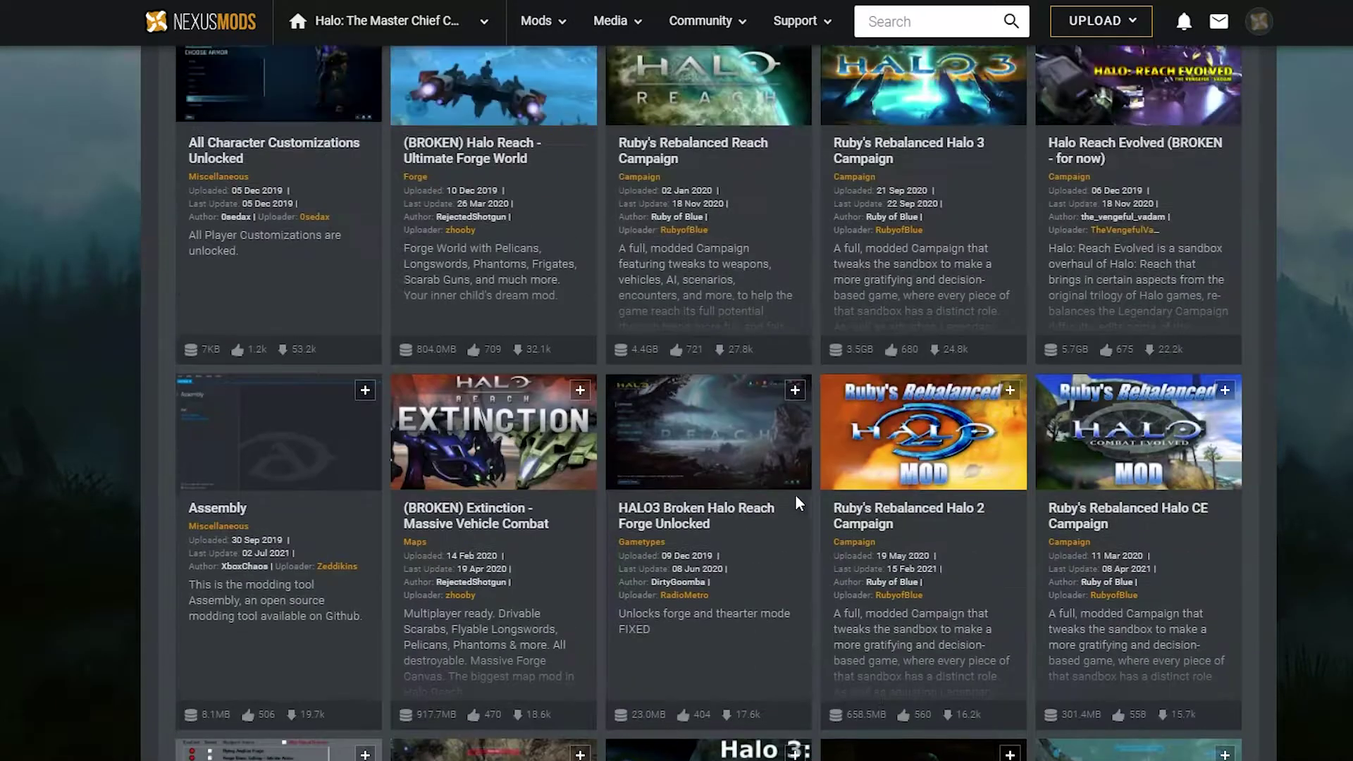
scroll(681, 517, "up", 2)
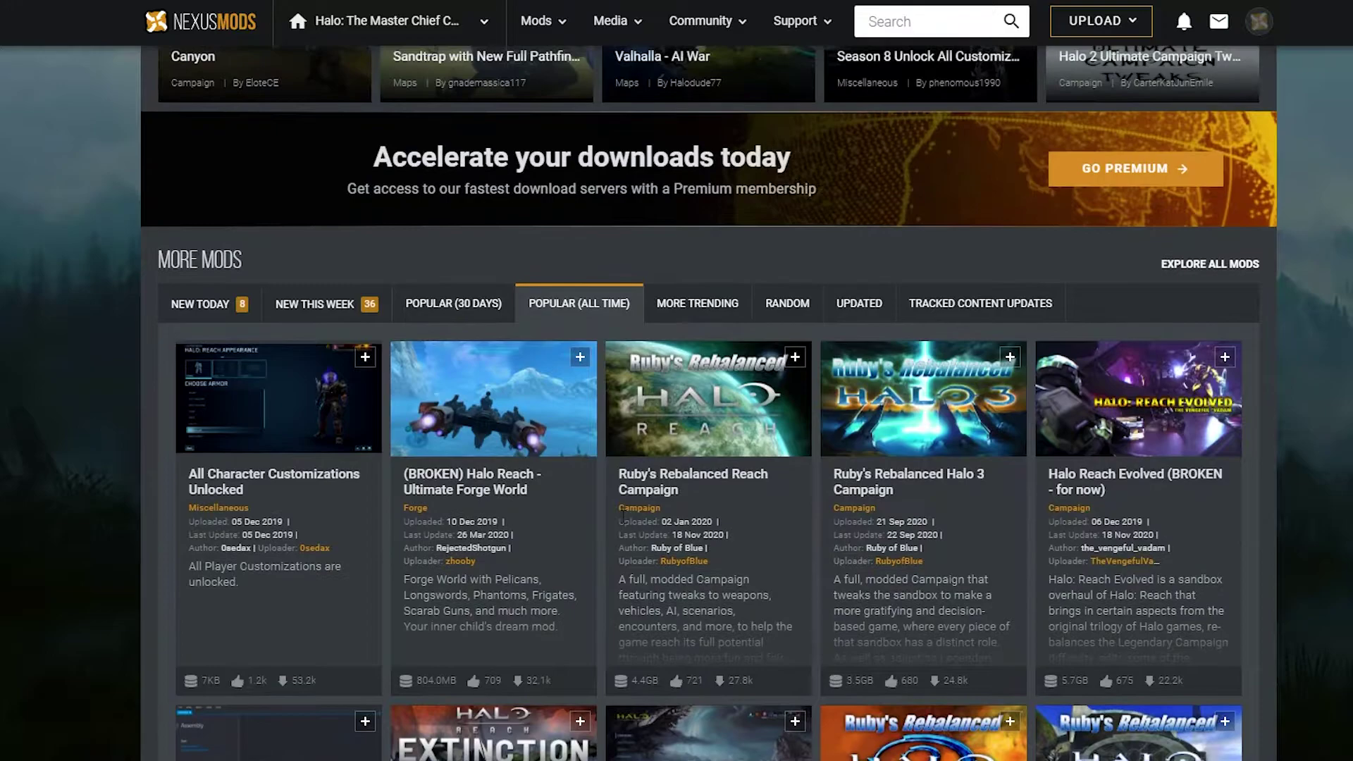
left_click(703, 317)
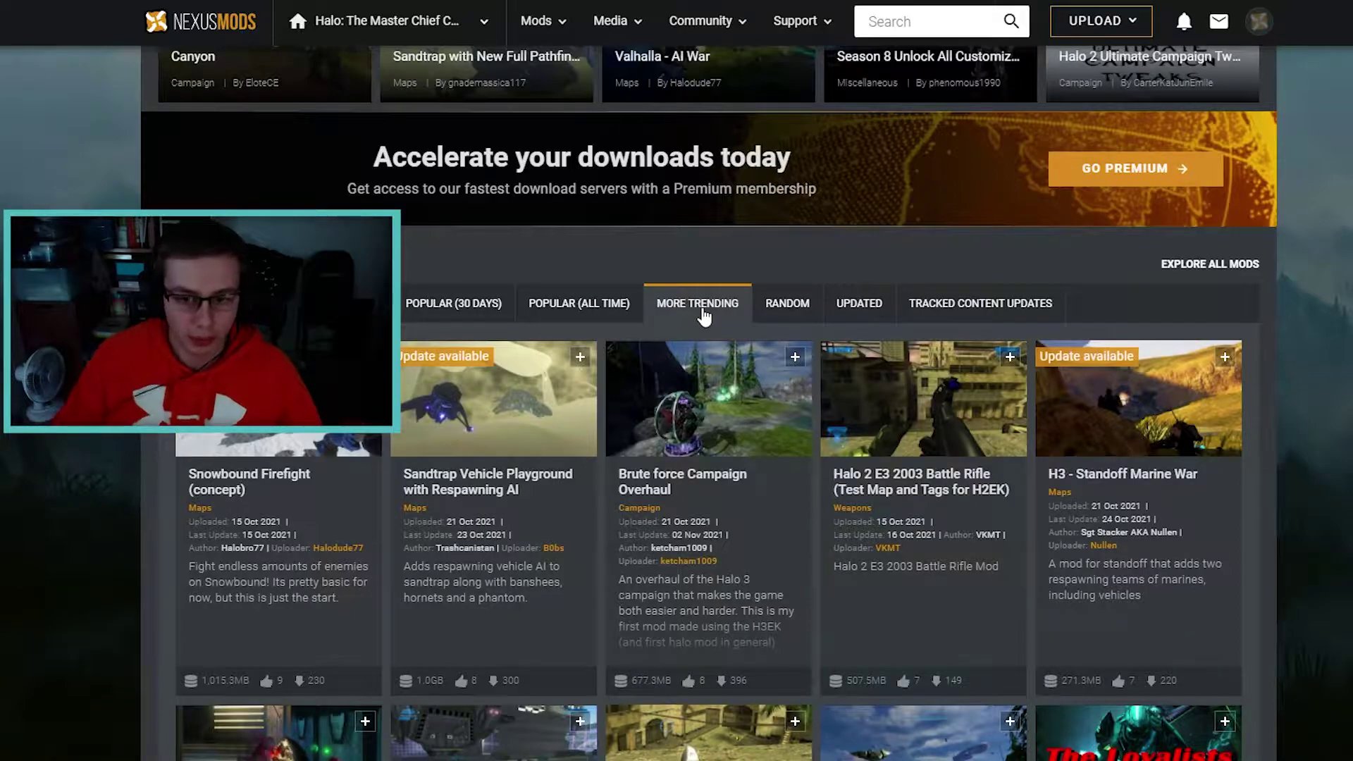
- Show a random selection of mods in the More Mods section
scroll(779, 445, "down", 2)
scroll(724, 457, "down", 1)
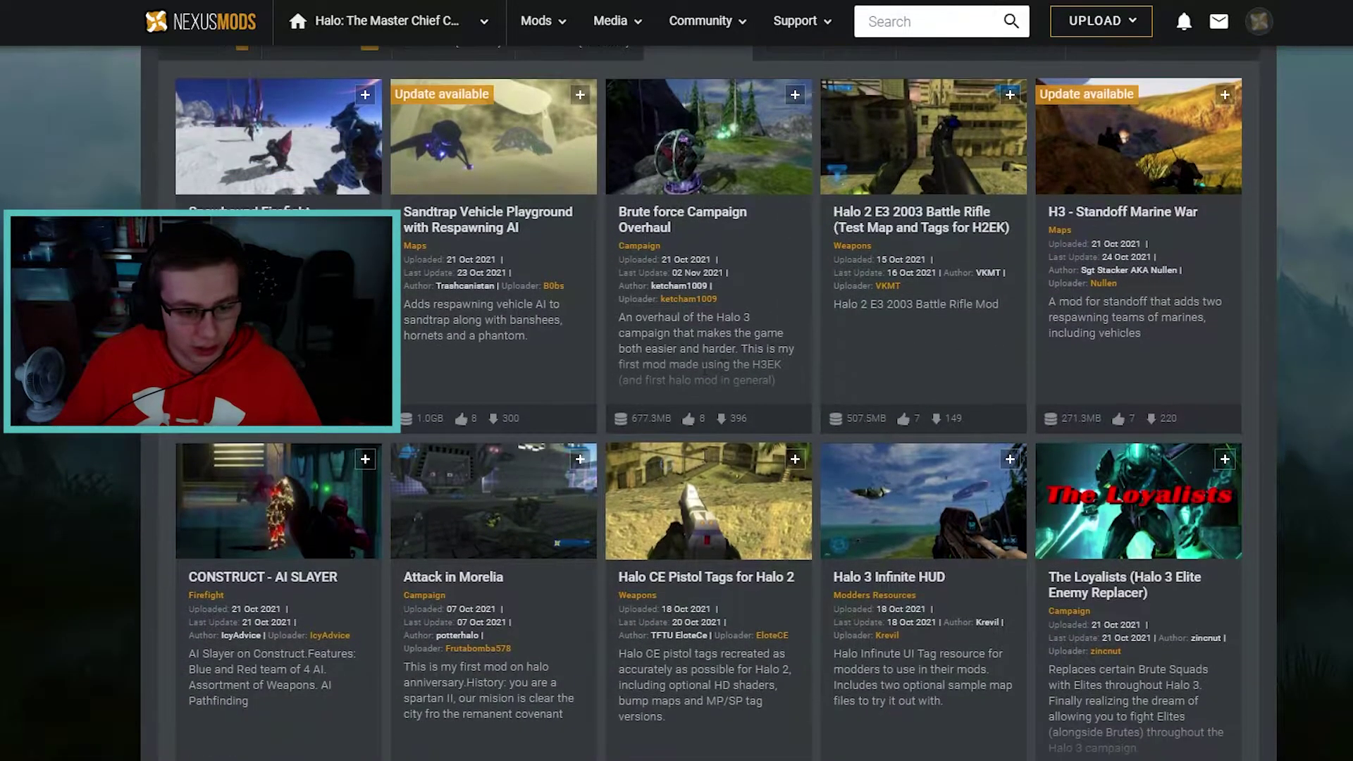
scroll(728, 497, "up", 5)
left_click(786, 427)
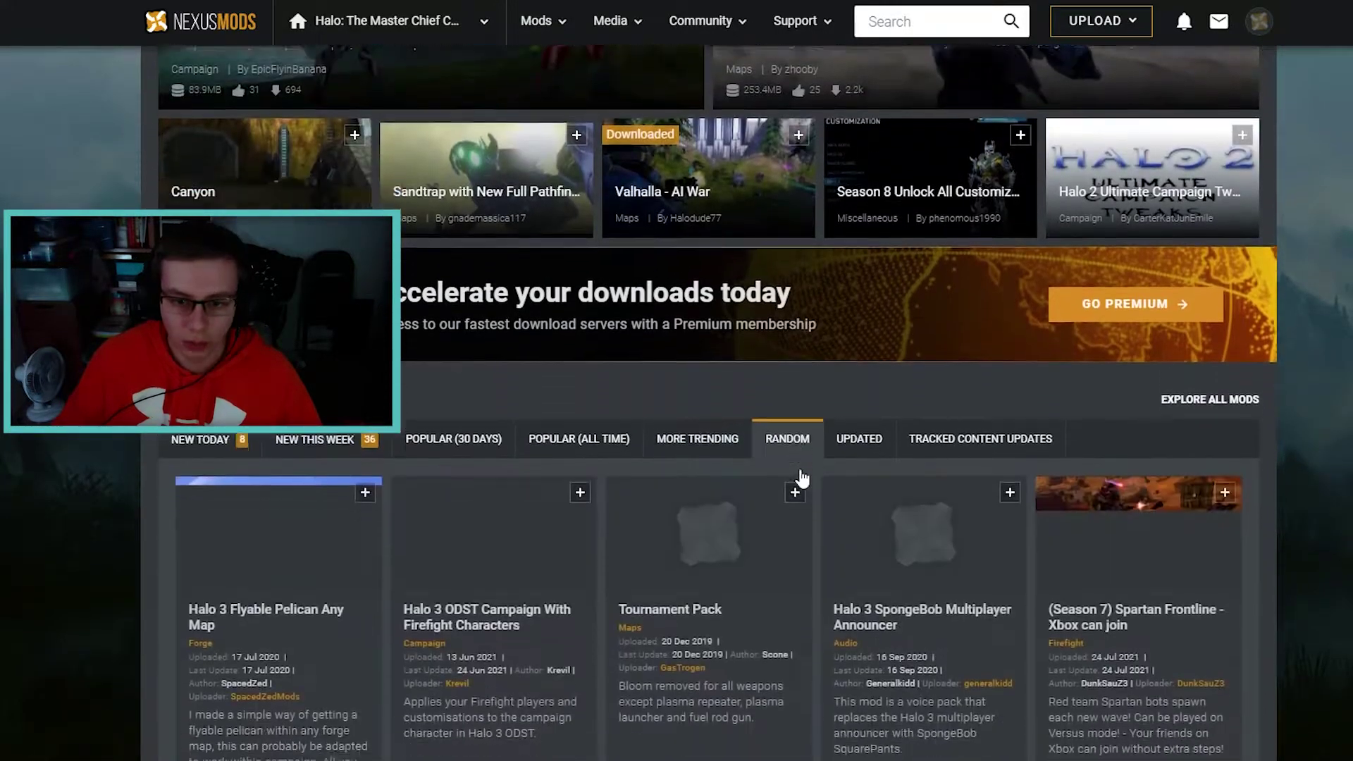
scroll(584, 486, "down", 1)
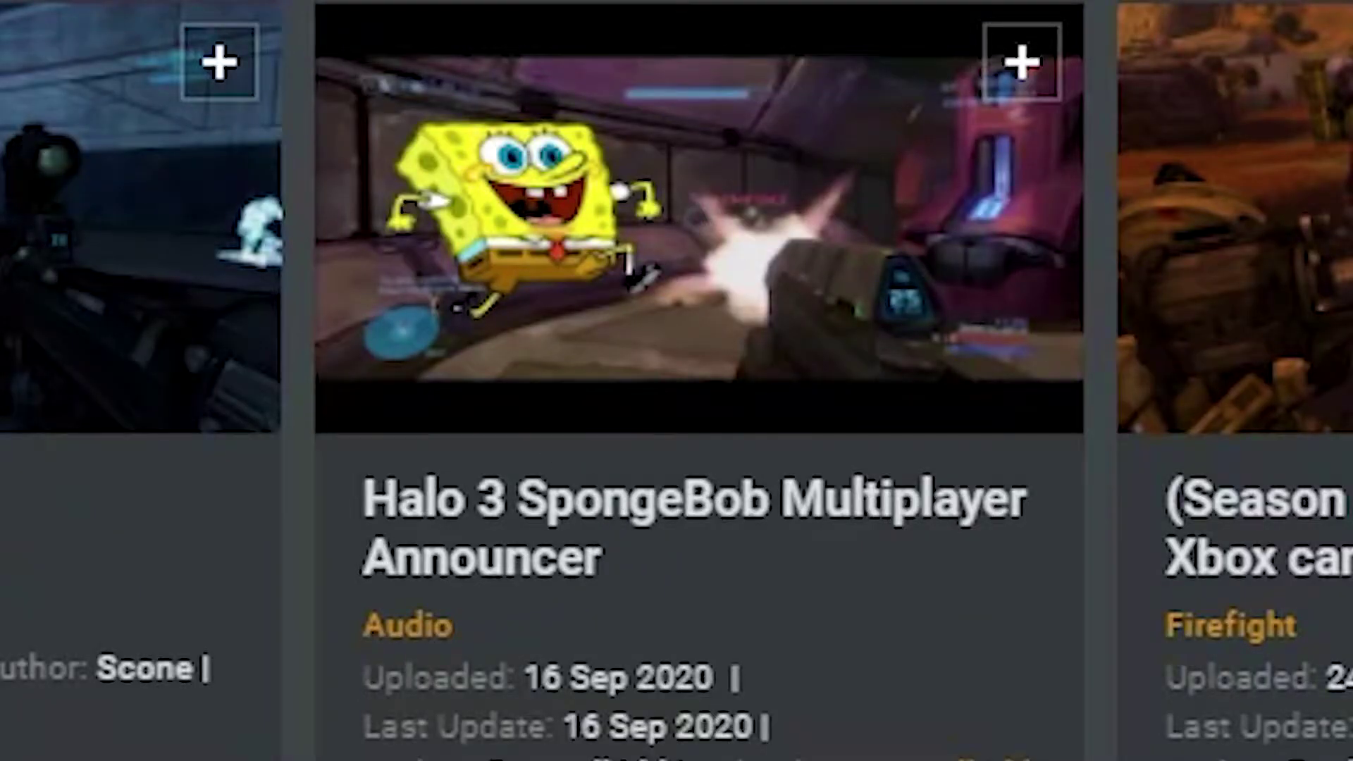
- List the recently updated mods, such as M6C Magnum and Halo 4 Reflow
left_click(854, 303)
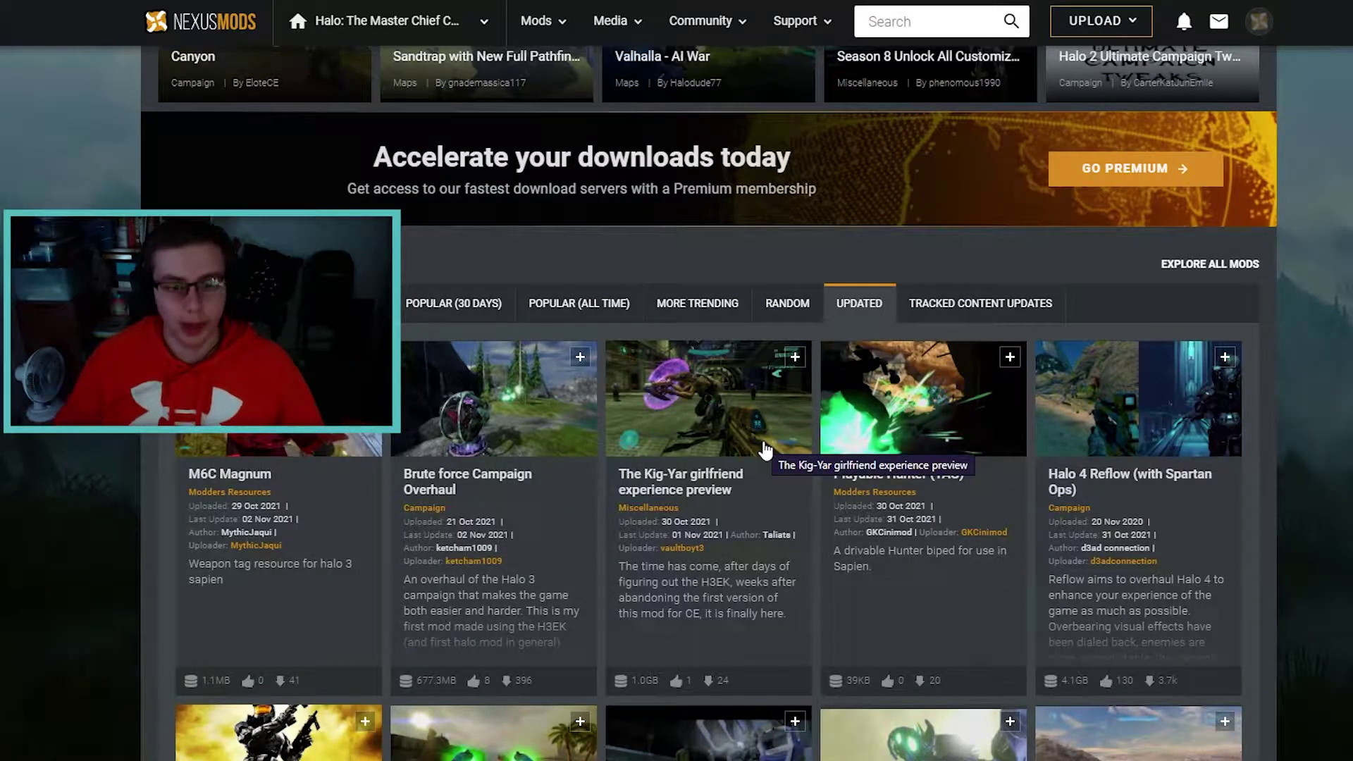
scroll(1008, 402, "down", 6)
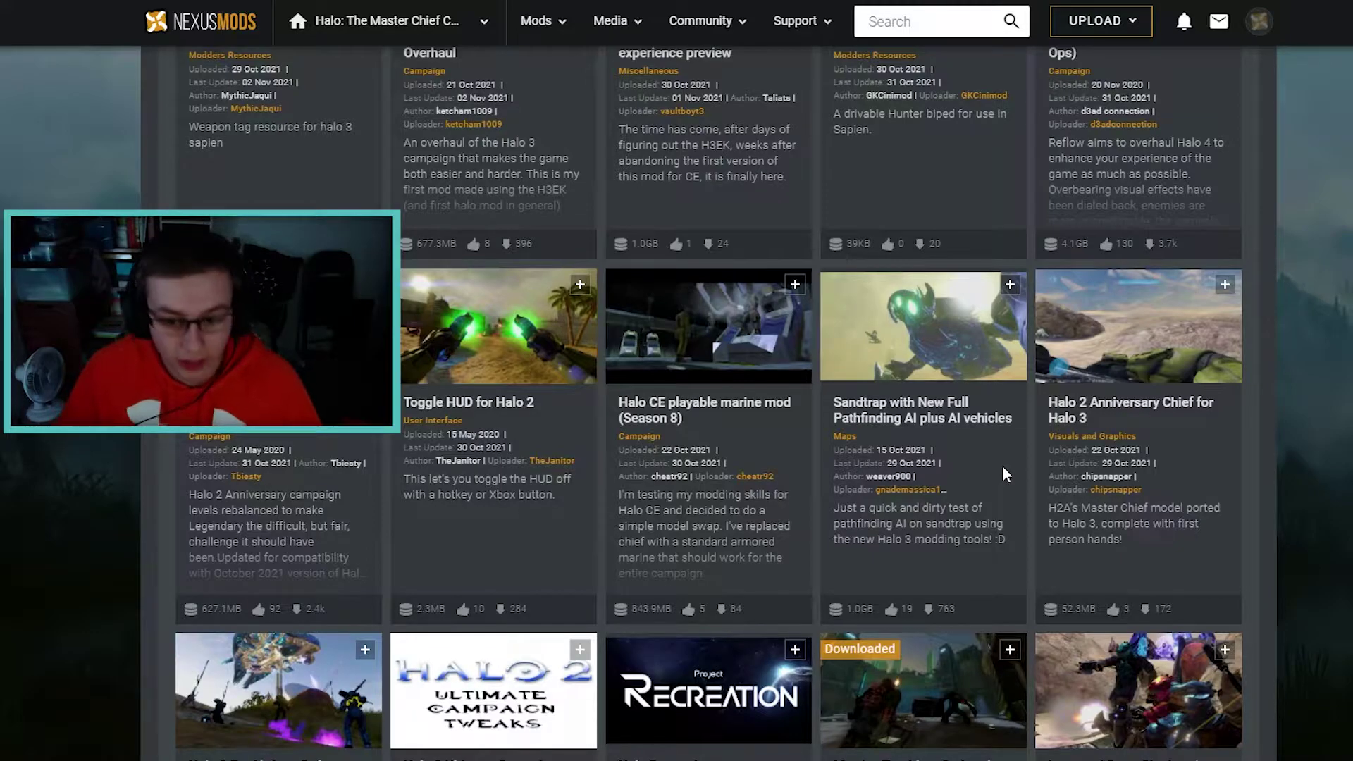
scroll(1003, 471, "down", 13)
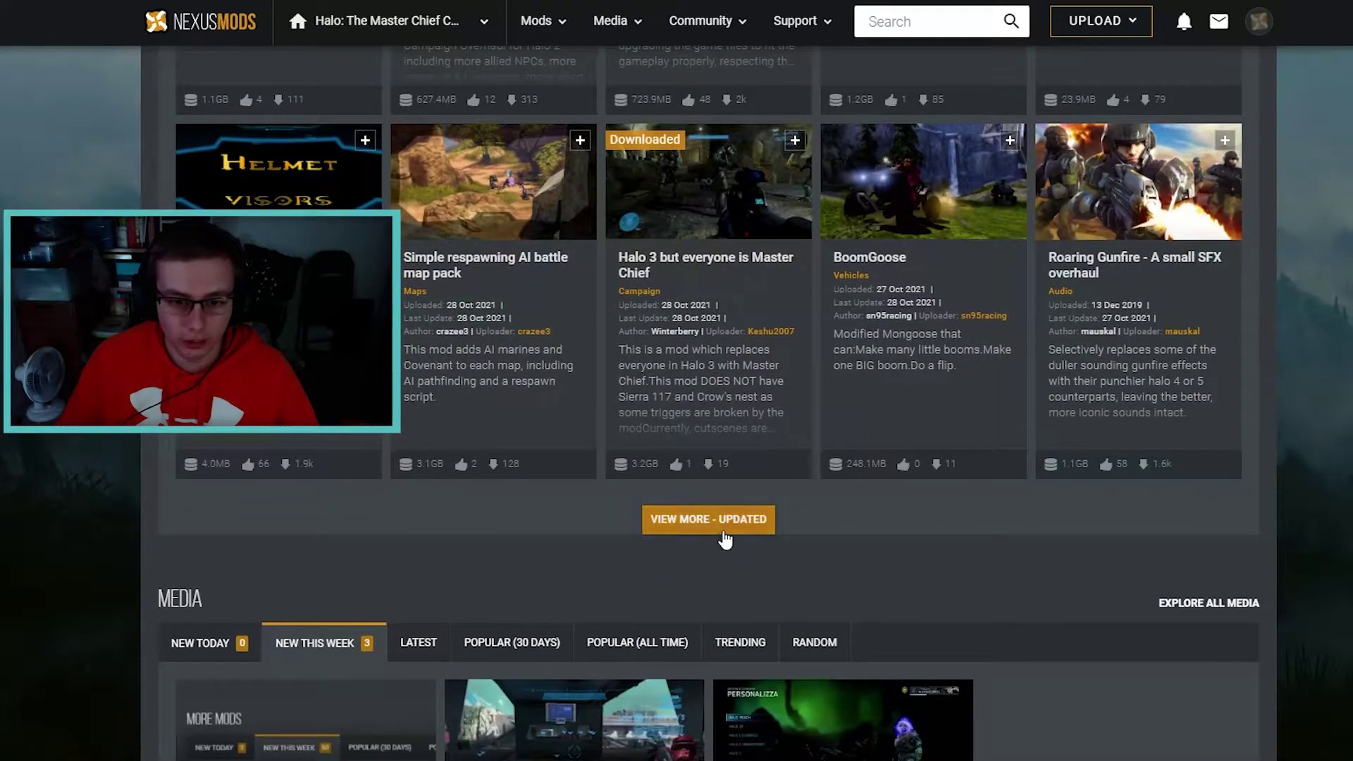
scroll(937, 520, "up", 1)
scroll(939, 520, "up", 20)
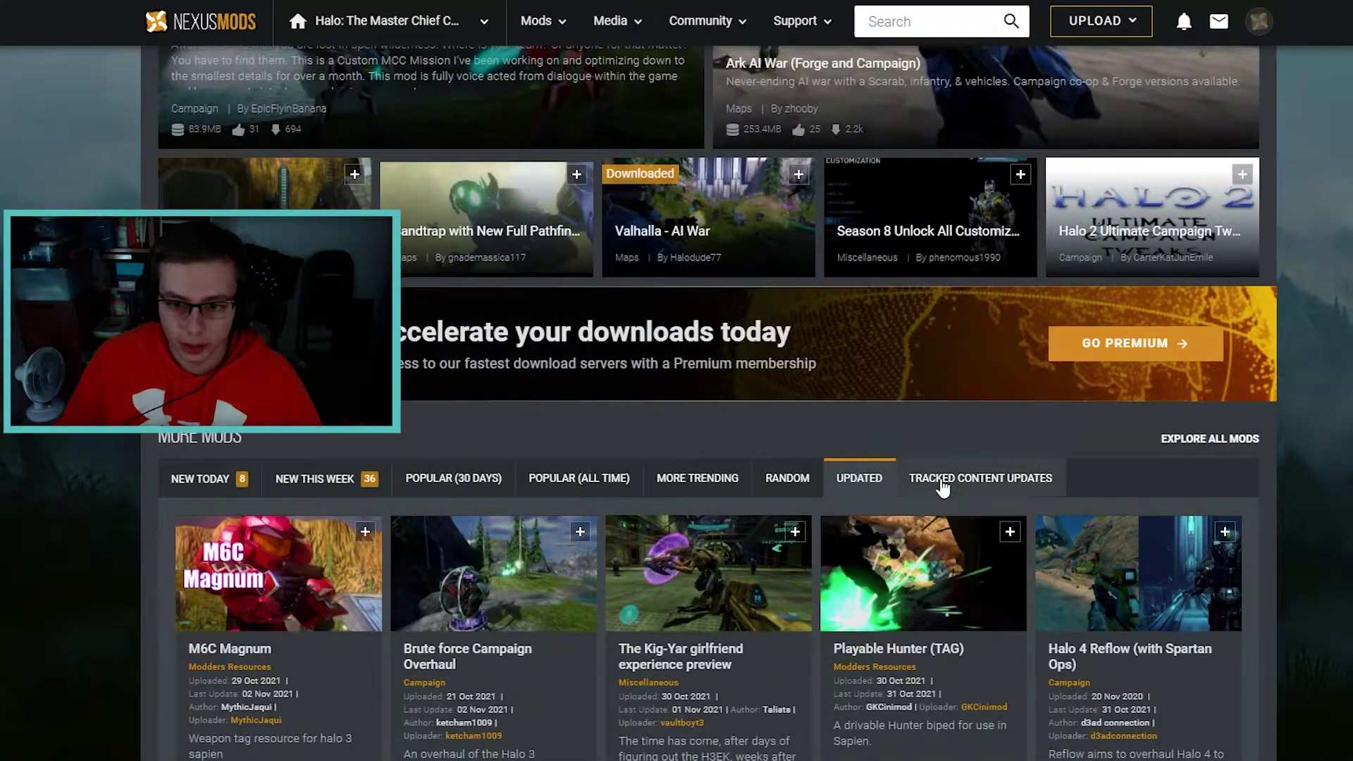
- Review Tracked Content Updates, then switch back to New Today and return to Hot Mods
left_click(942, 488)
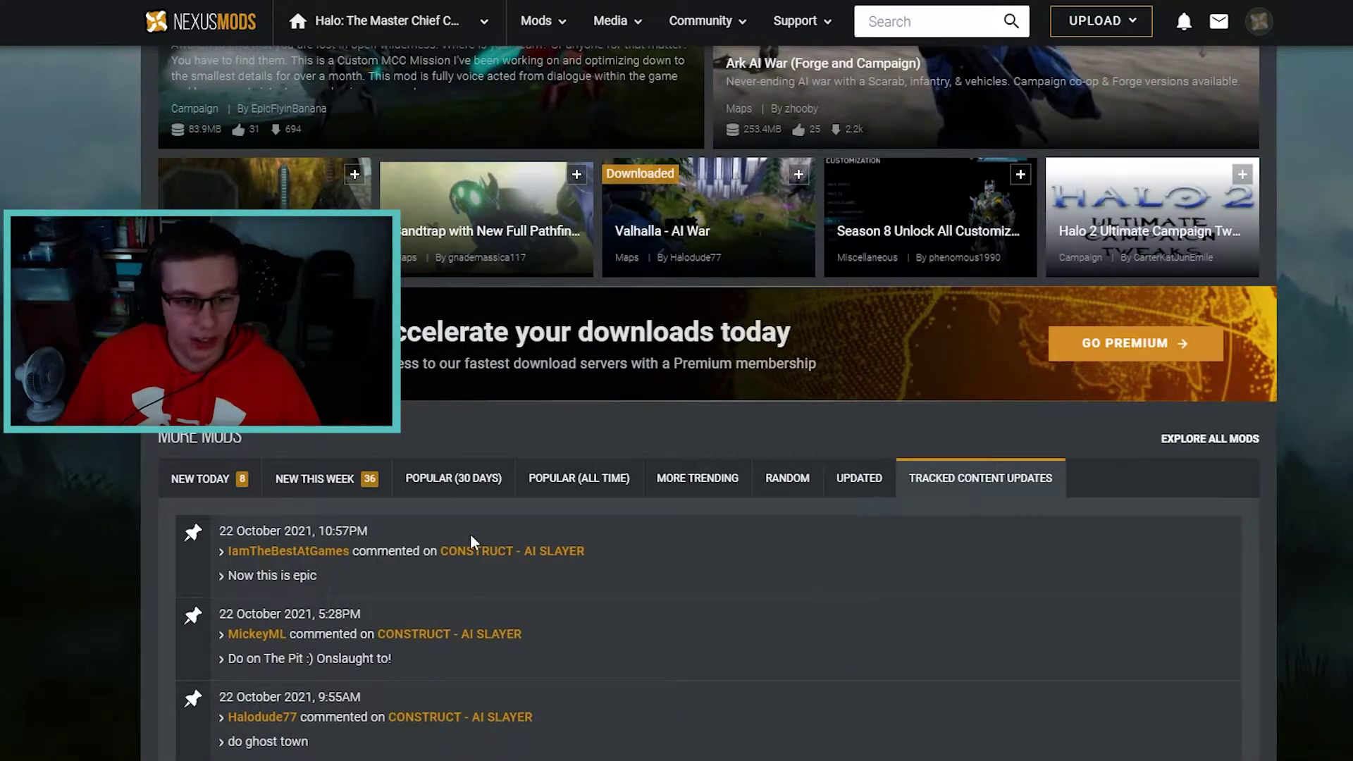
scroll(491, 527, "down", 6)
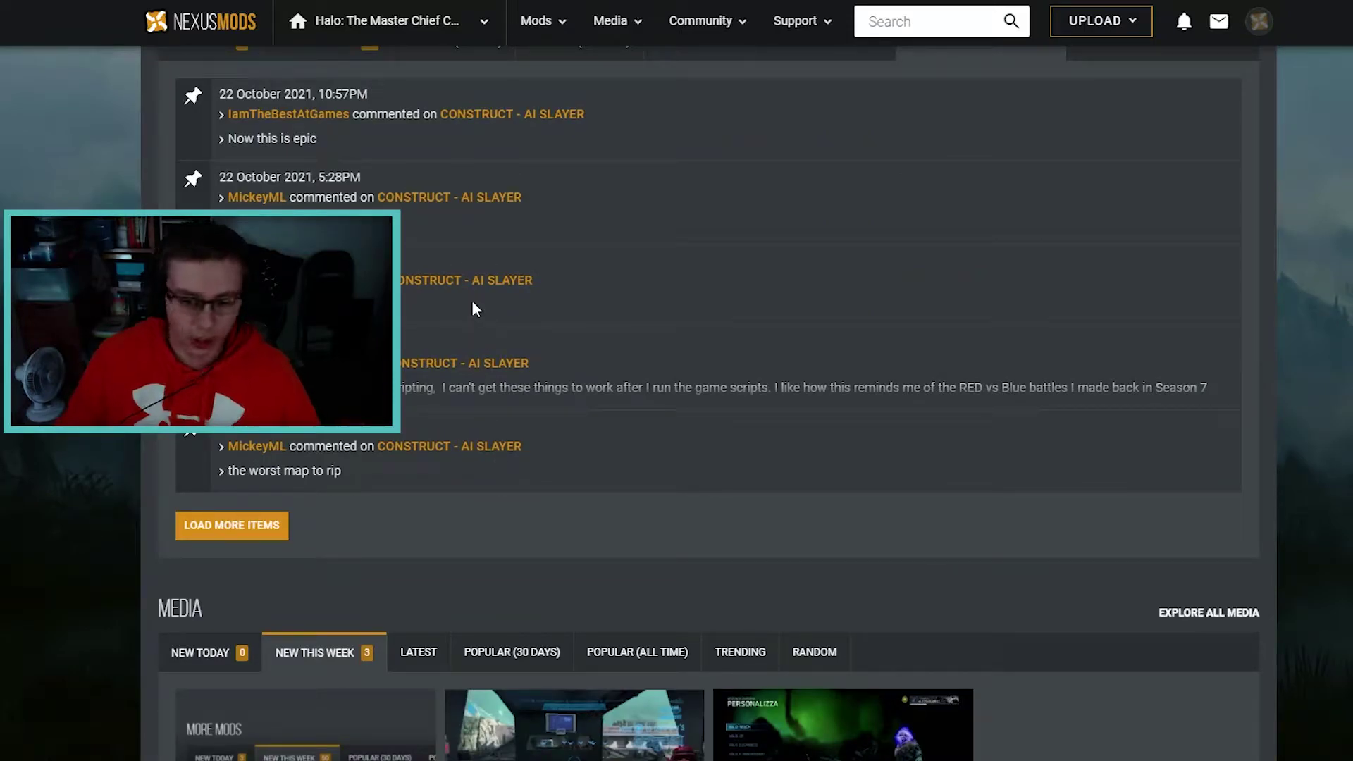
scroll(1031, 419, "up", 5)
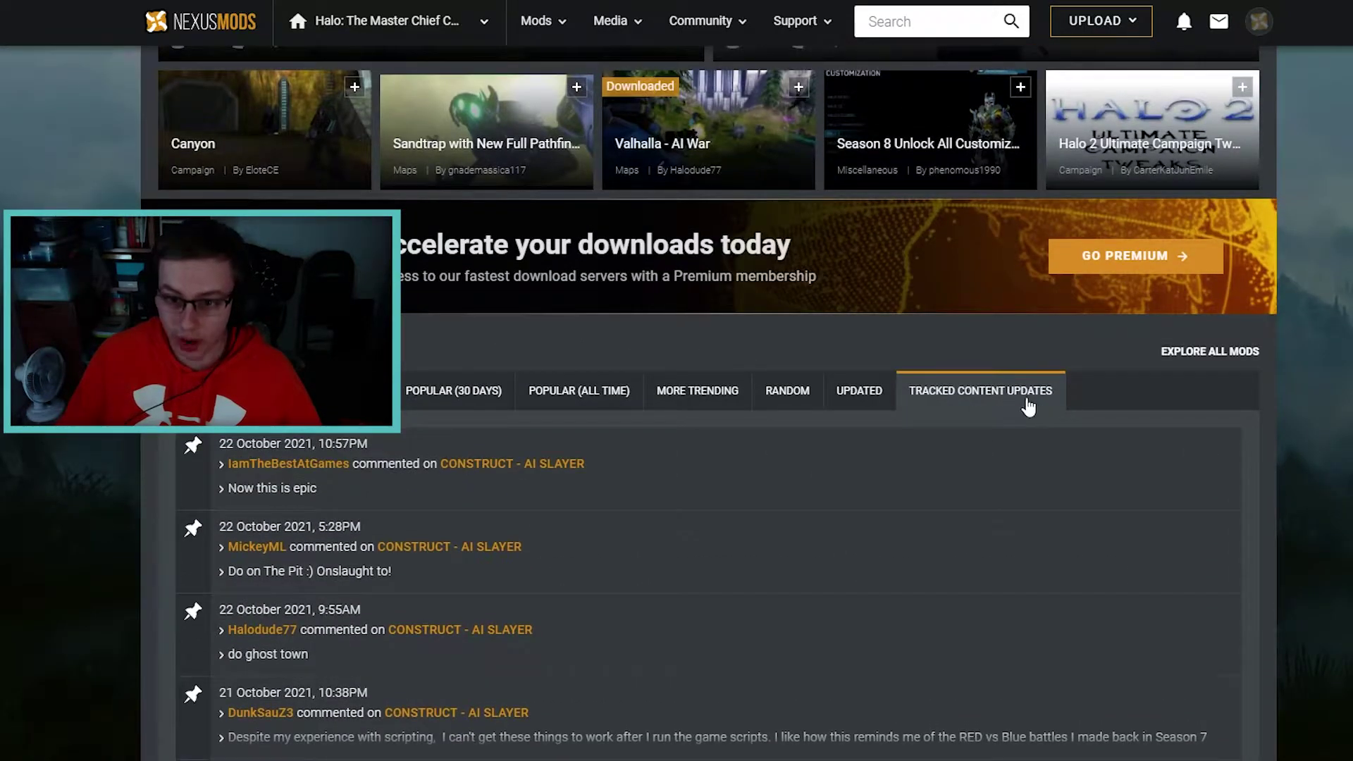
left_click(1027, 403)
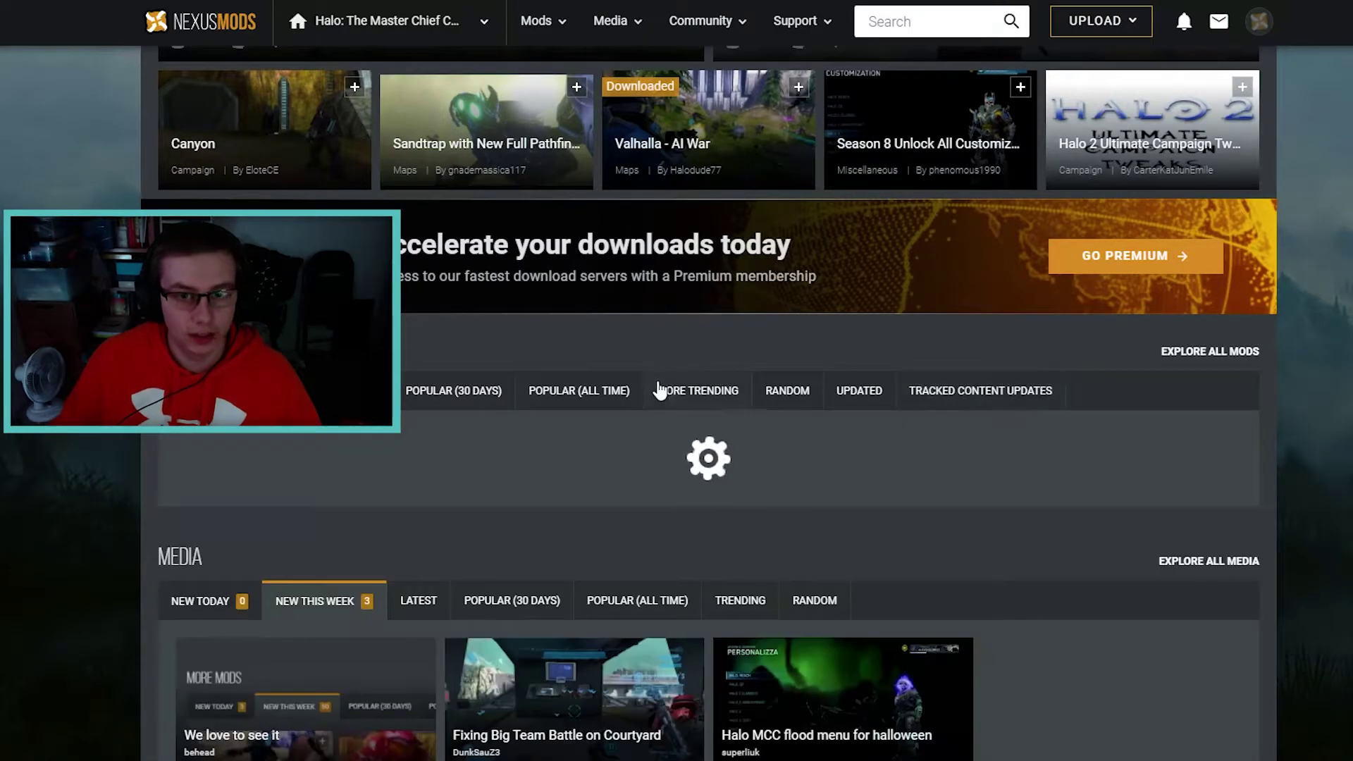
scroll(801, 422, "up", 5)
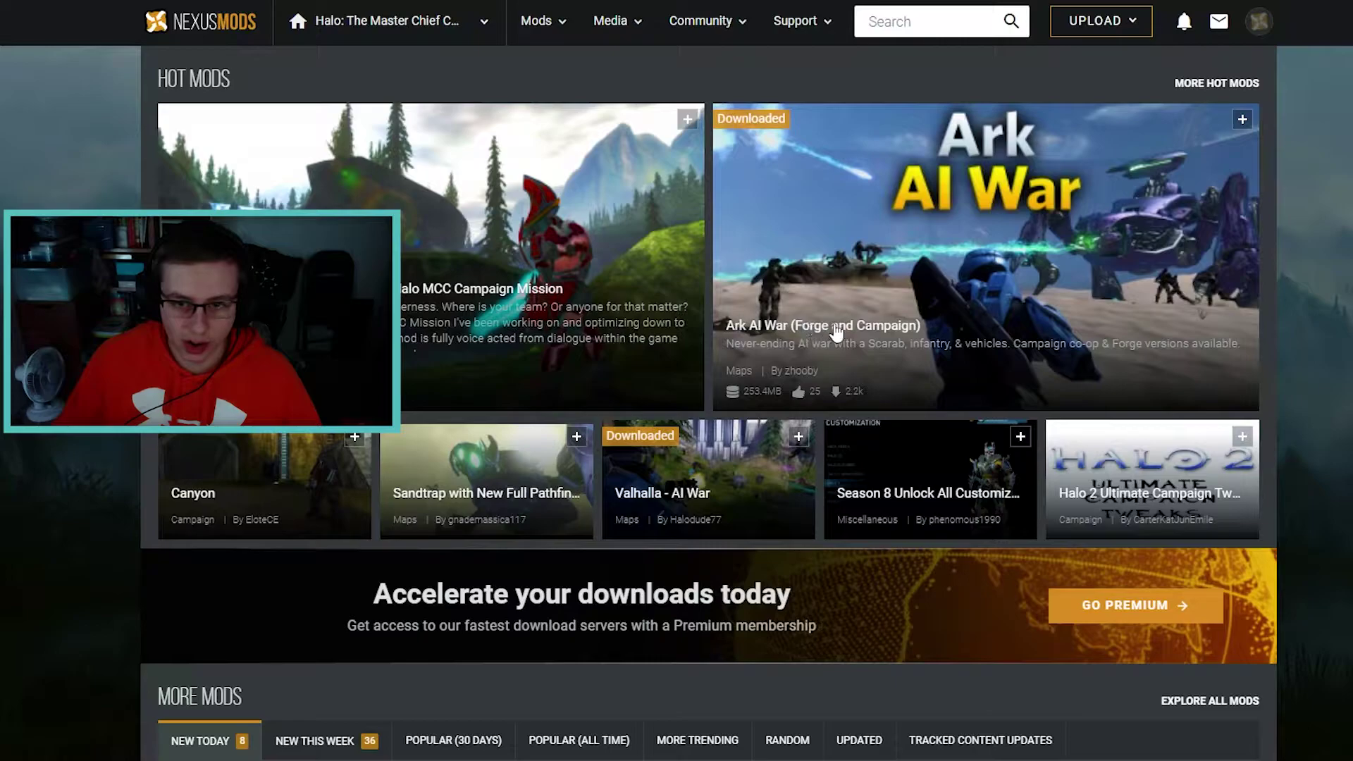
- Scroll through the More Mods grid and back up to the Ark AI War card in Hot Mods
scroll(833, 324, "down", 5)
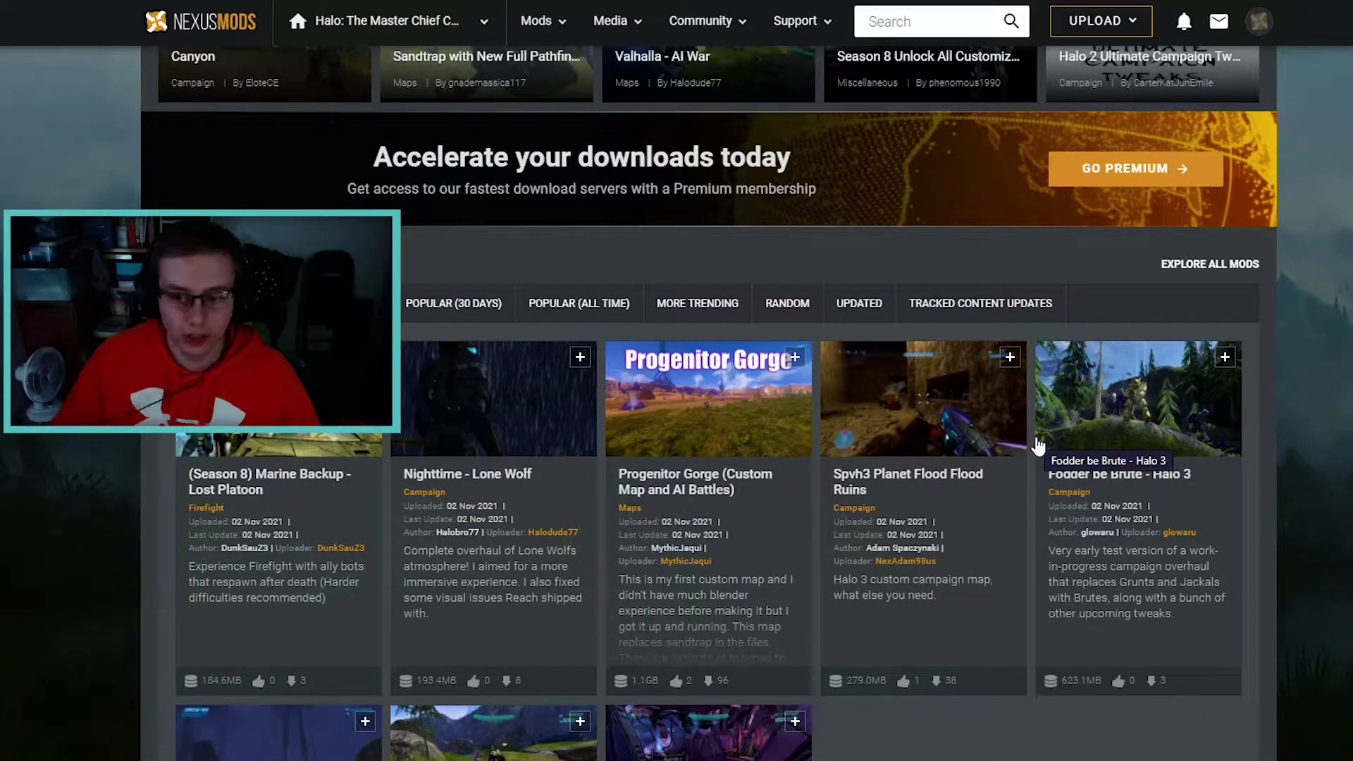
scroll(1134, 370, "down", 3)
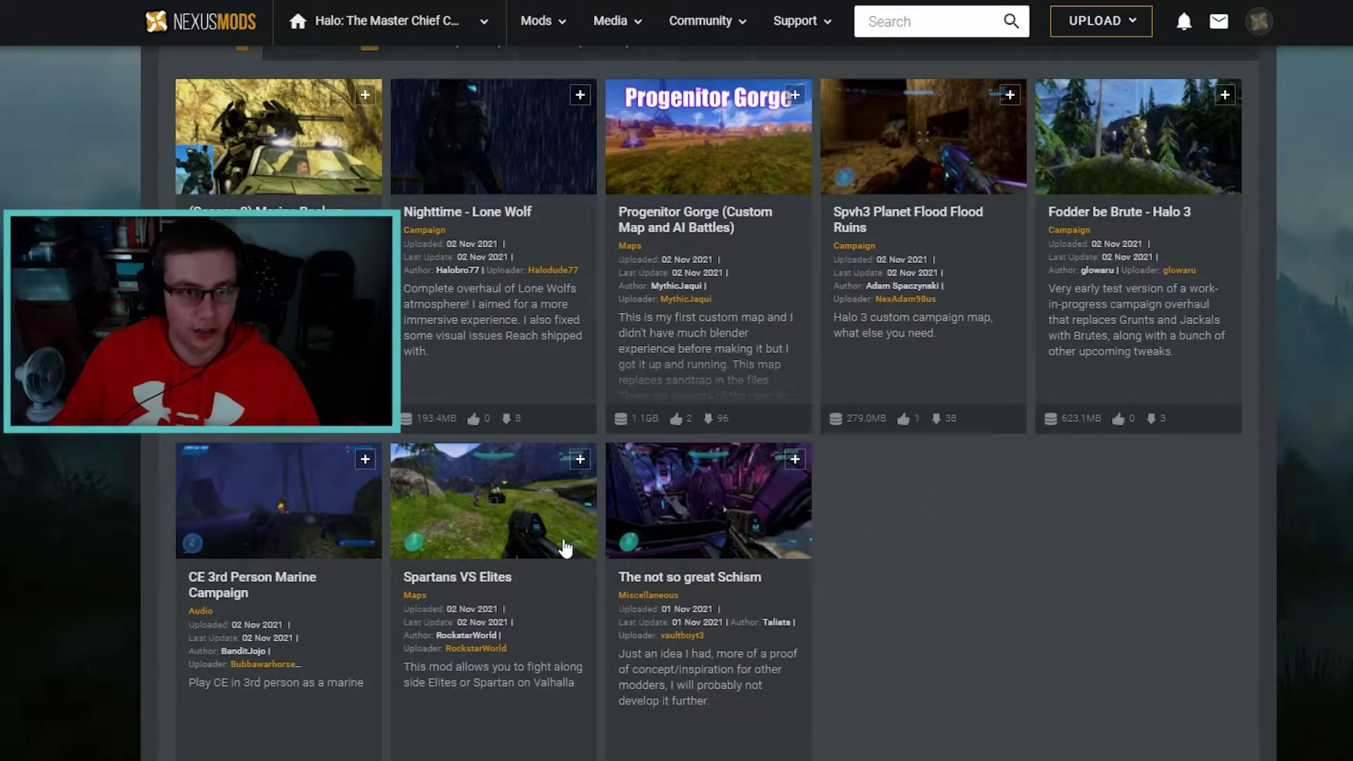
scroll(567, 550, "up", 4)
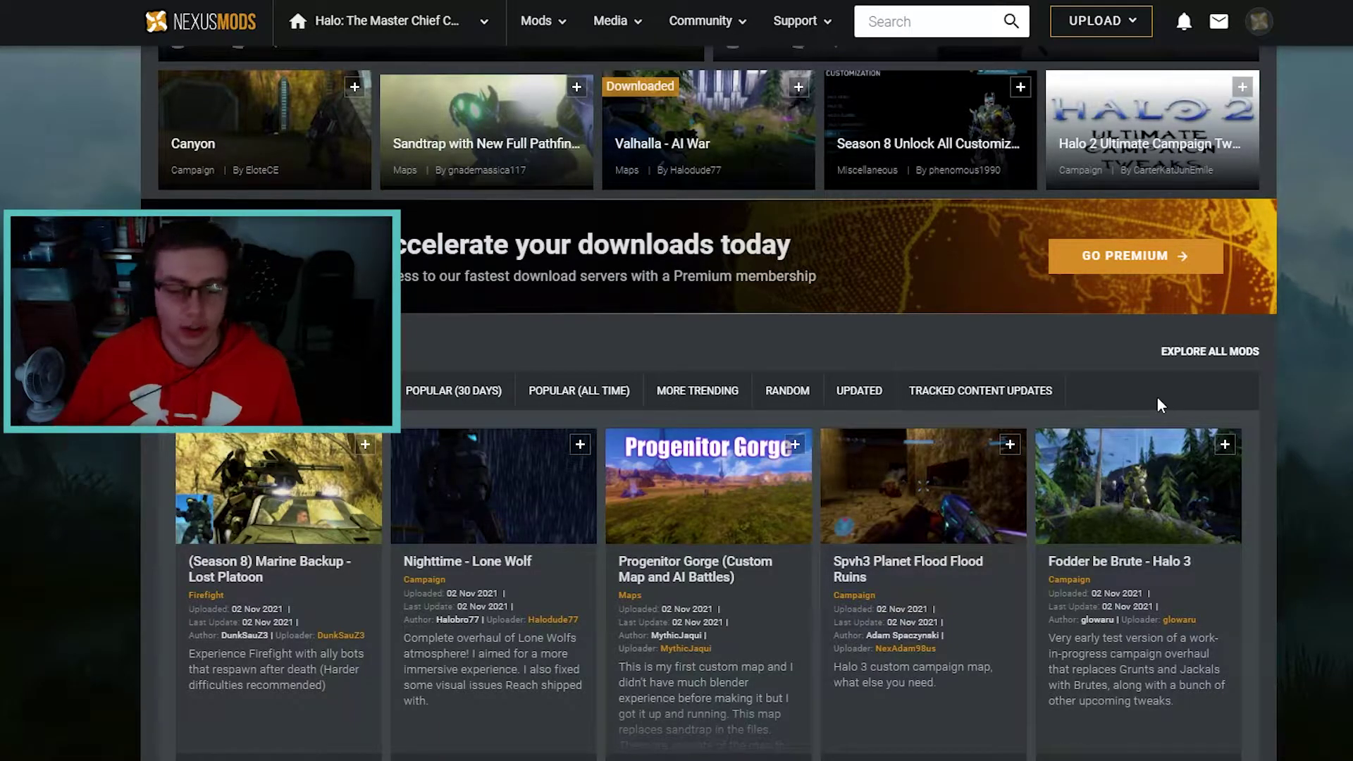
scroll(1156, 396, "up", 5)
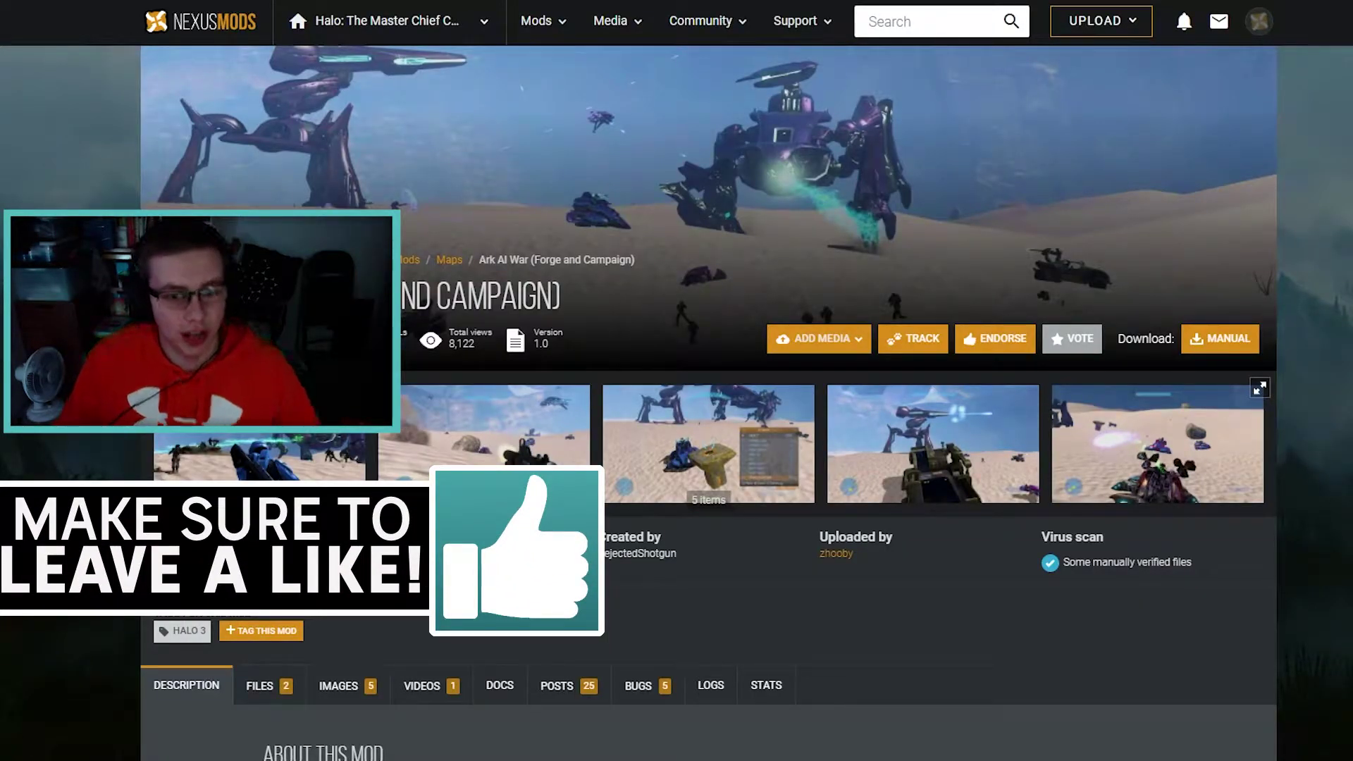
scroll(386, 600, "down", 3)
scroll(385, 595, "down", 5)
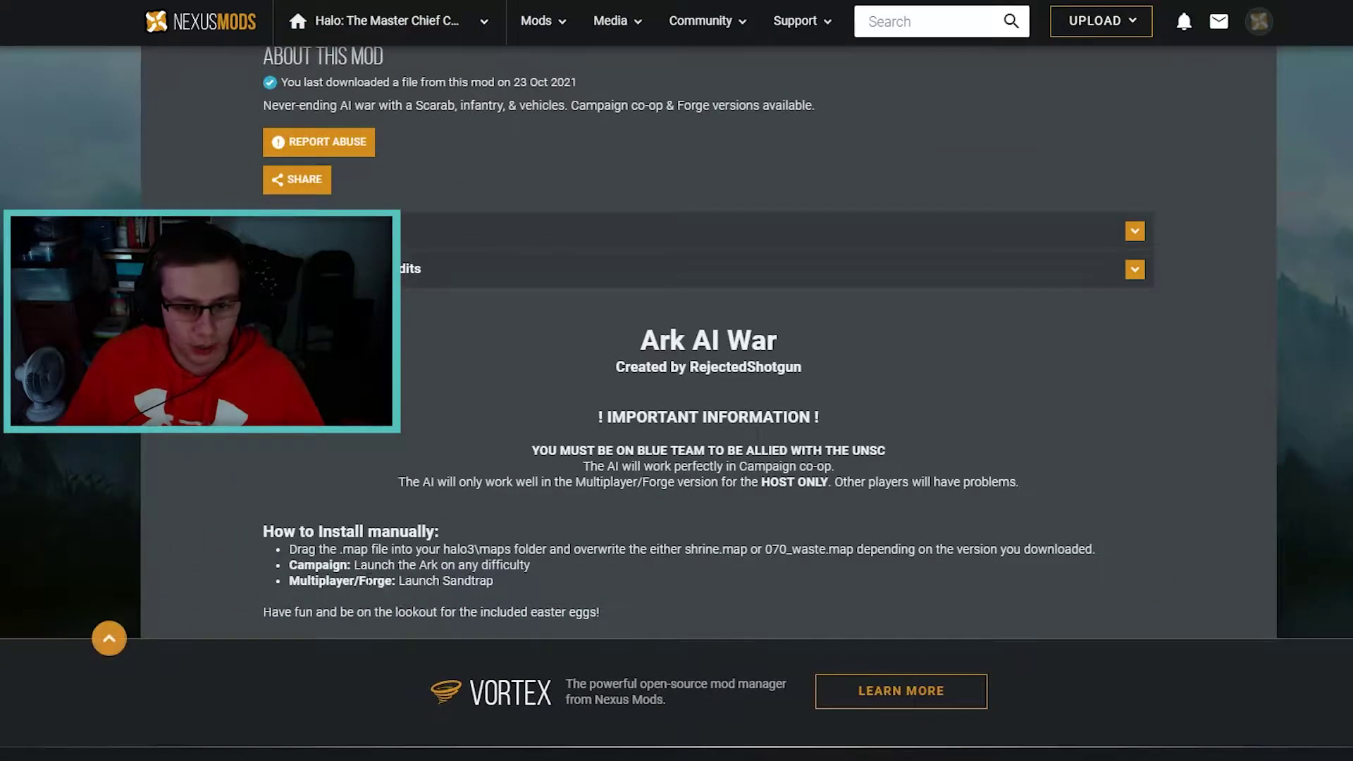
left_click_drag(572, 326, 893, 589)
left_click(894, 589)
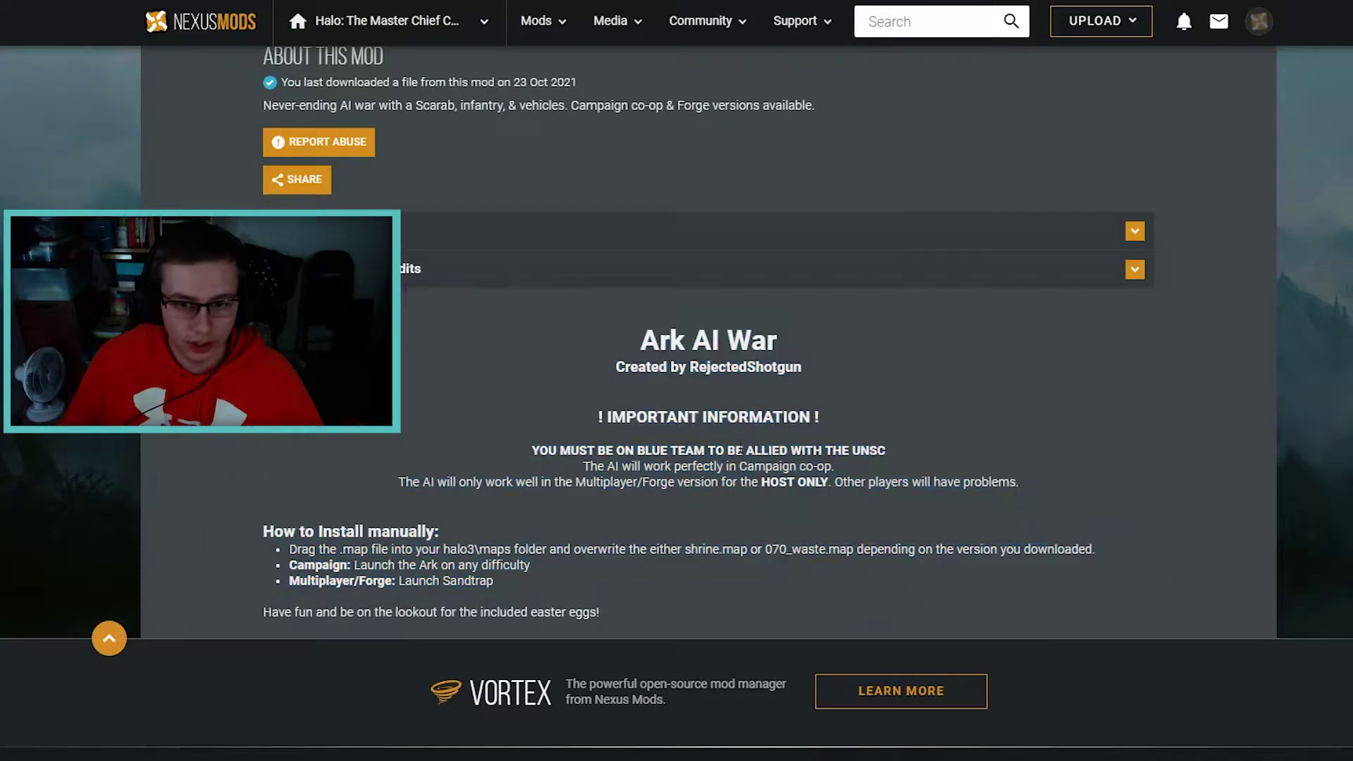
left_click_drag(524, 451, 899, 462)
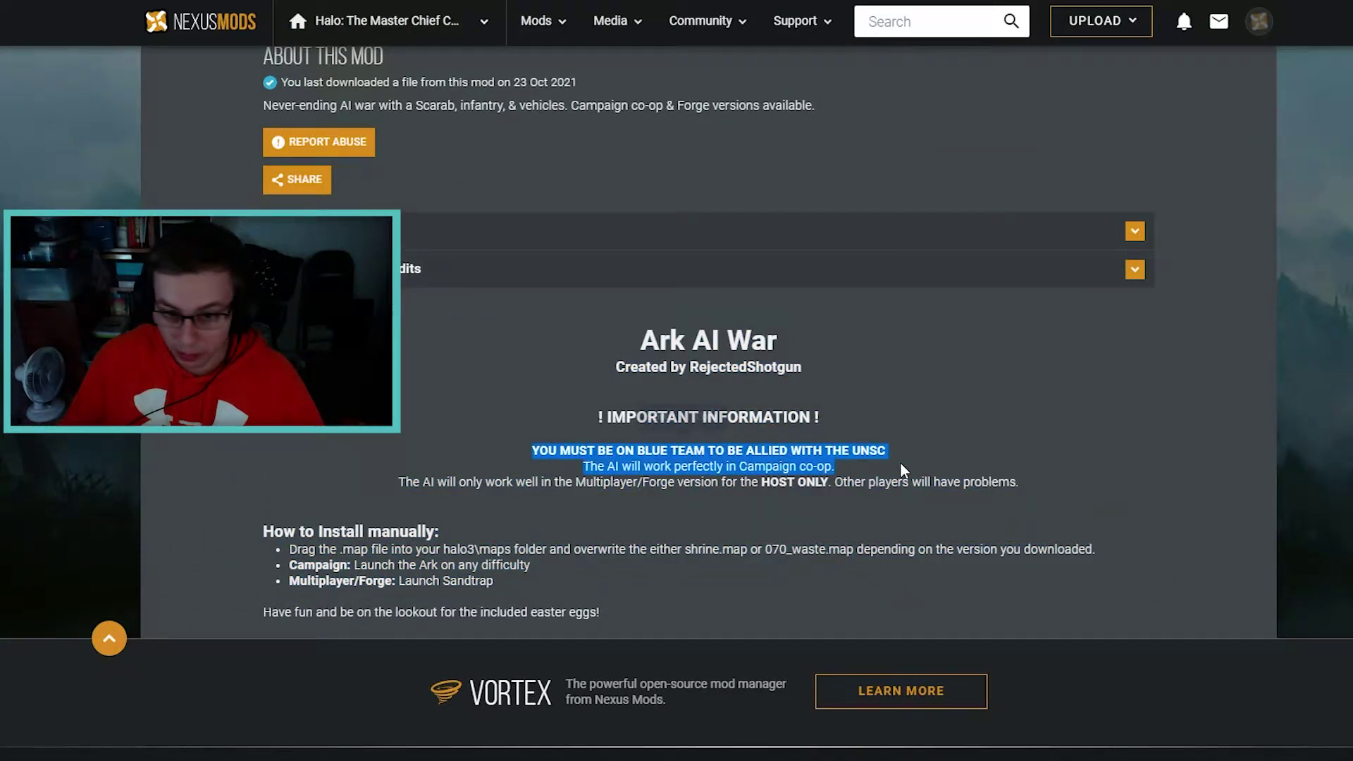
left_click(826, 521)
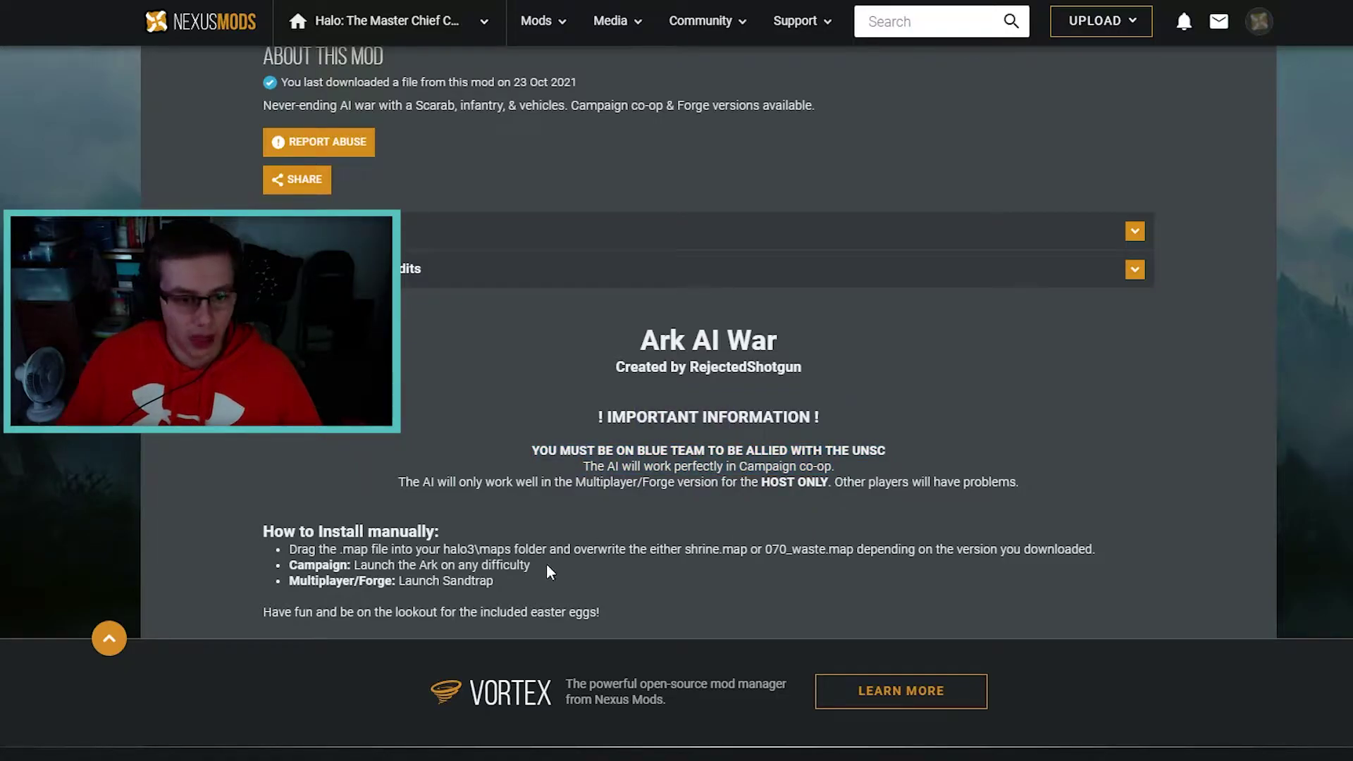
left_click_drag(522, 592, 270, 548)
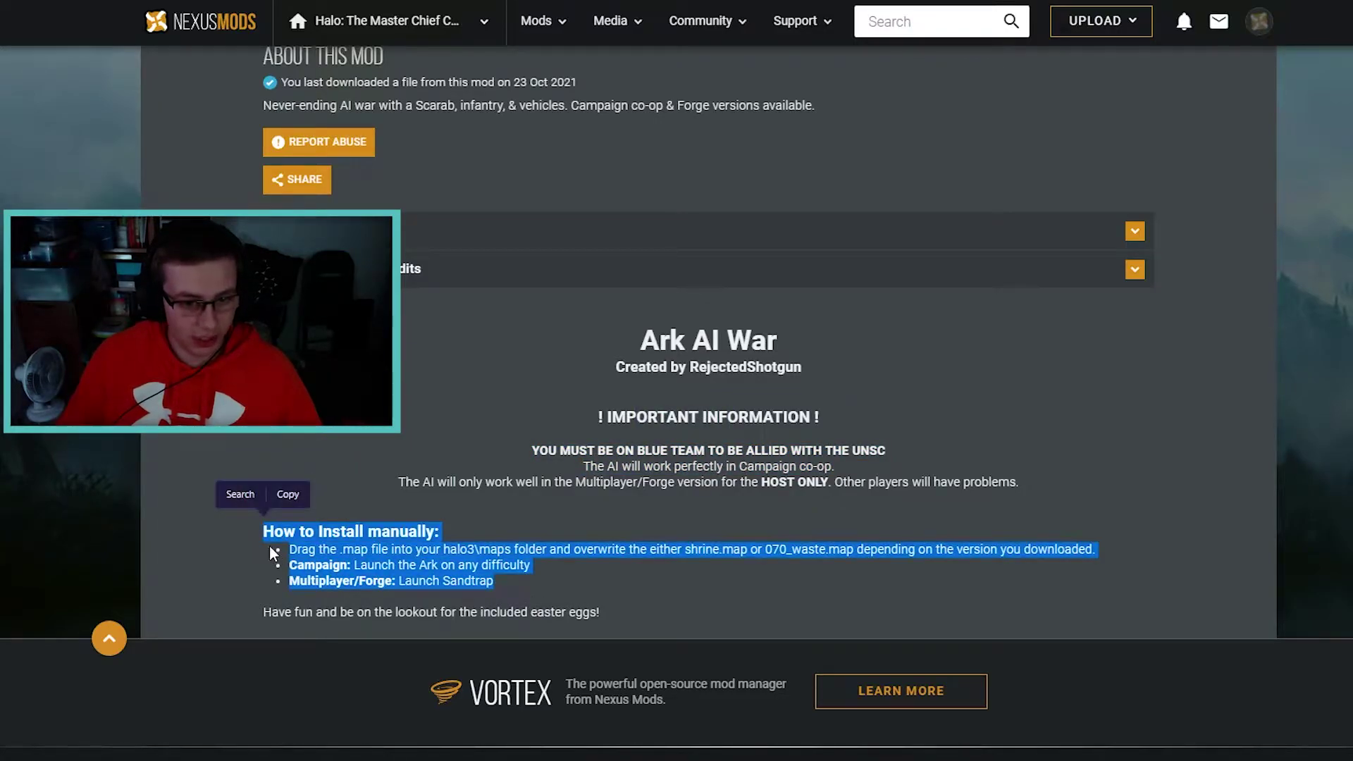
left_click(467, 582)
scroll(629, 613, "up", 7)
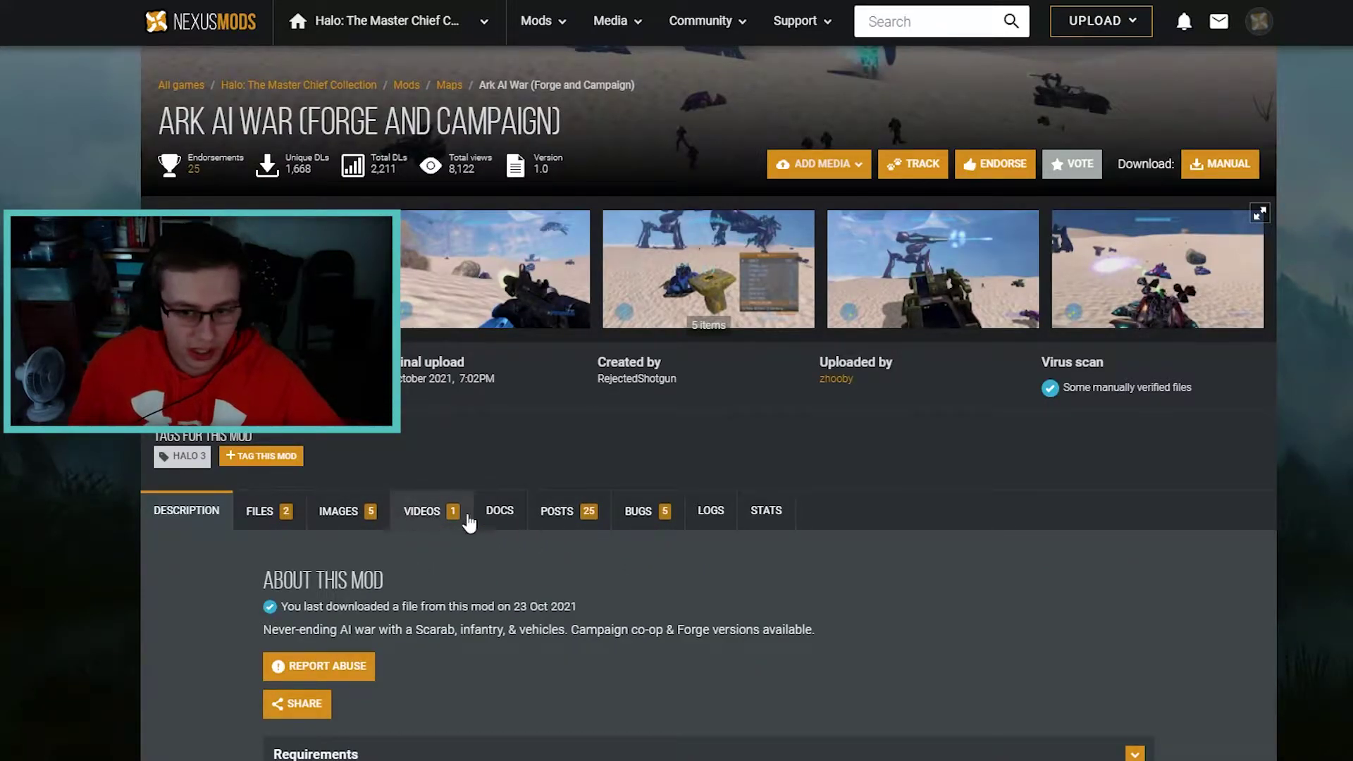
- Show the Ark AI War Files tab with CAMPAIGN-COOP (253.4MB) and MULTIPLAYER-FORGE (387.4MB) main files
left_click(258, 516)
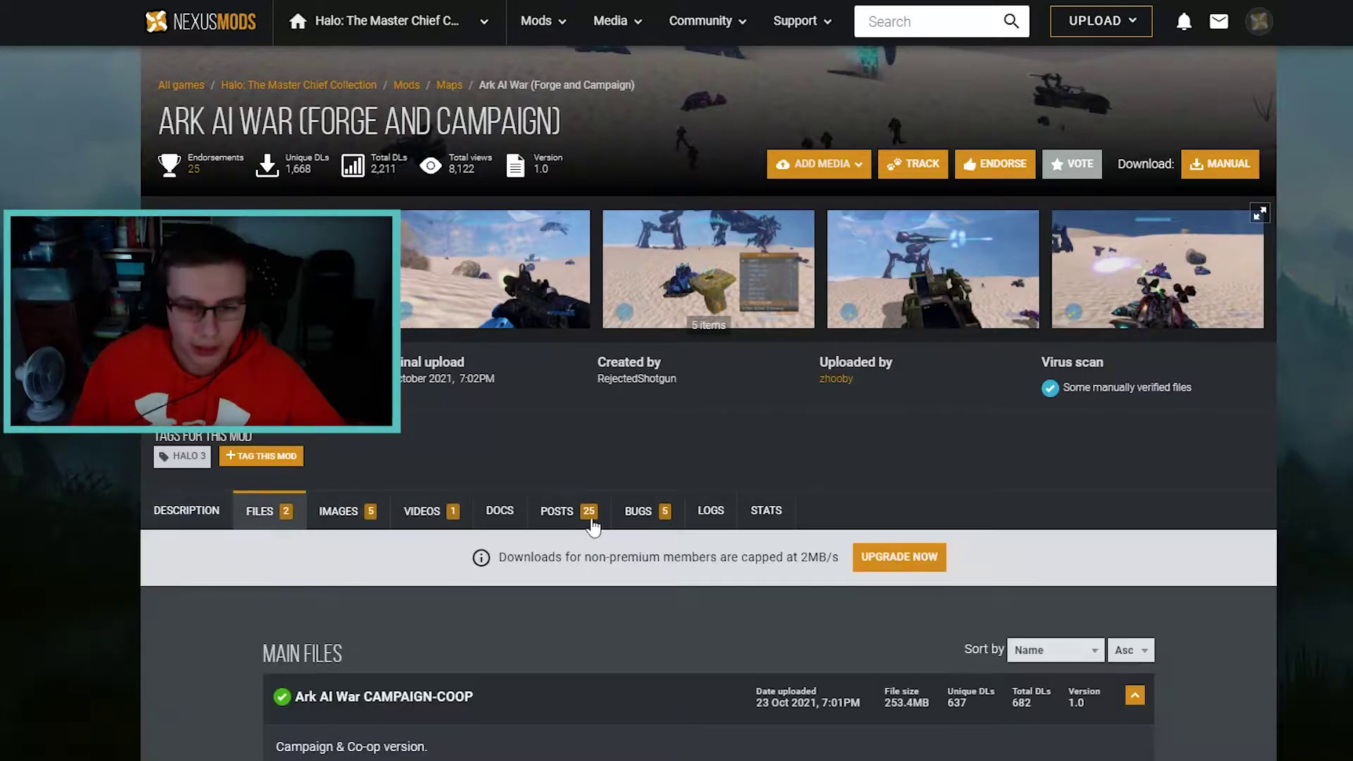
scroll(637, 625, "down", 4)
scroll(636, 625, "up", 4)
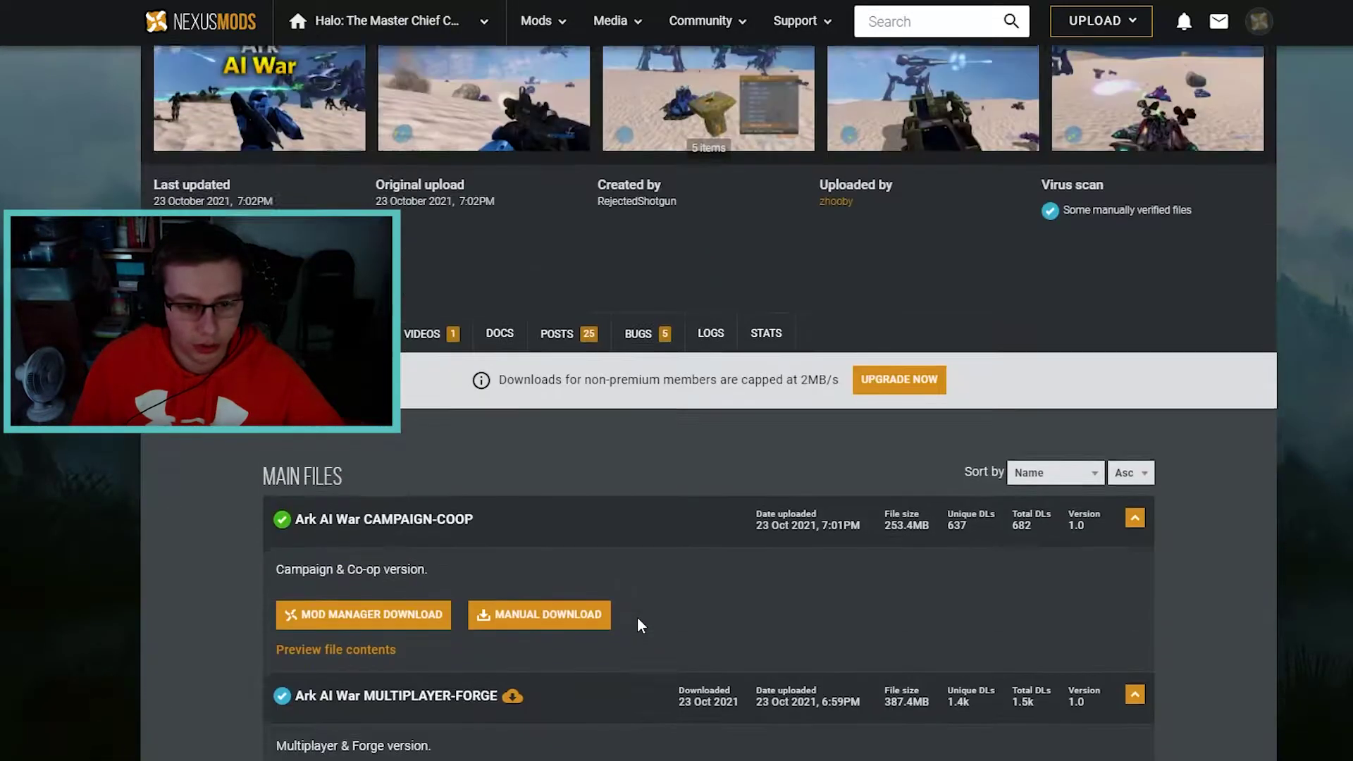
scroll(479, 605, "down", 5)
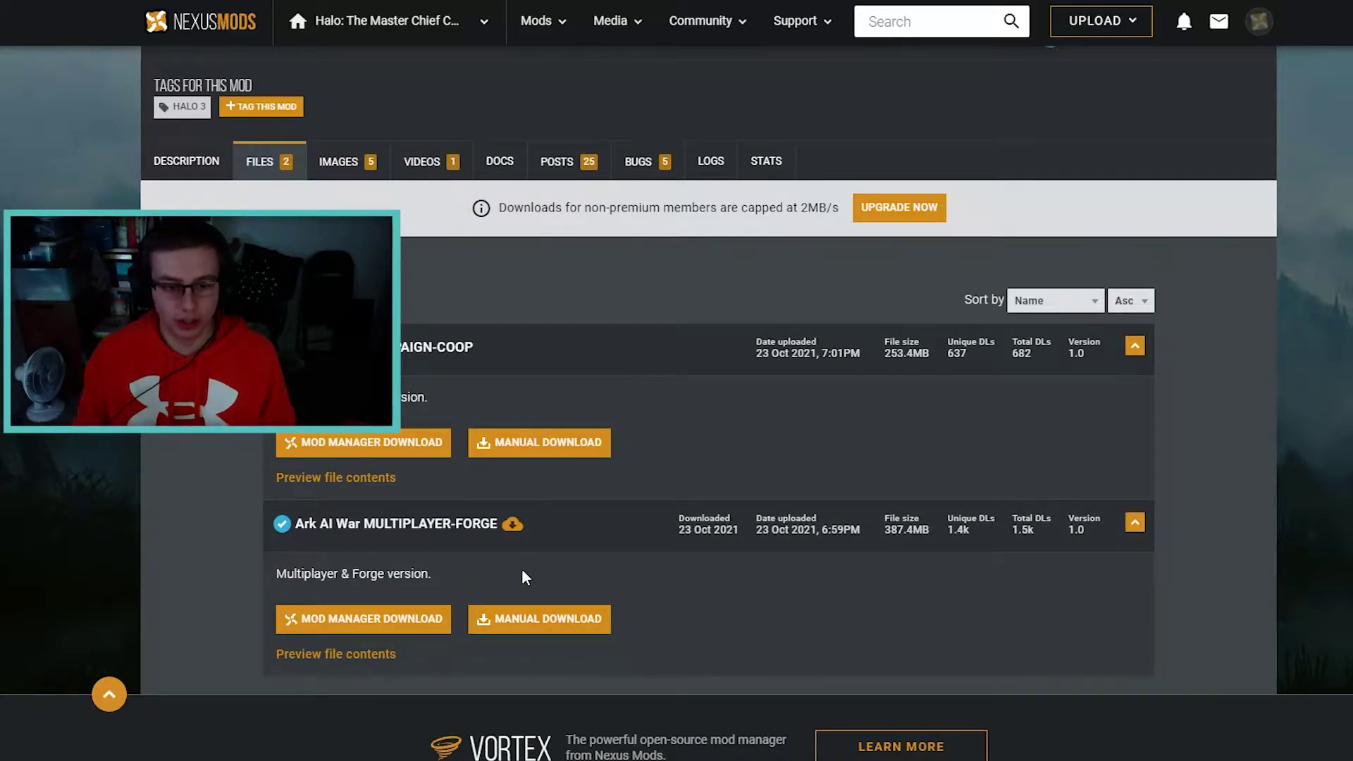
- Download the MULTIPLAYER-FORGE file manually using the free Slow Download
left_click(541, 619)
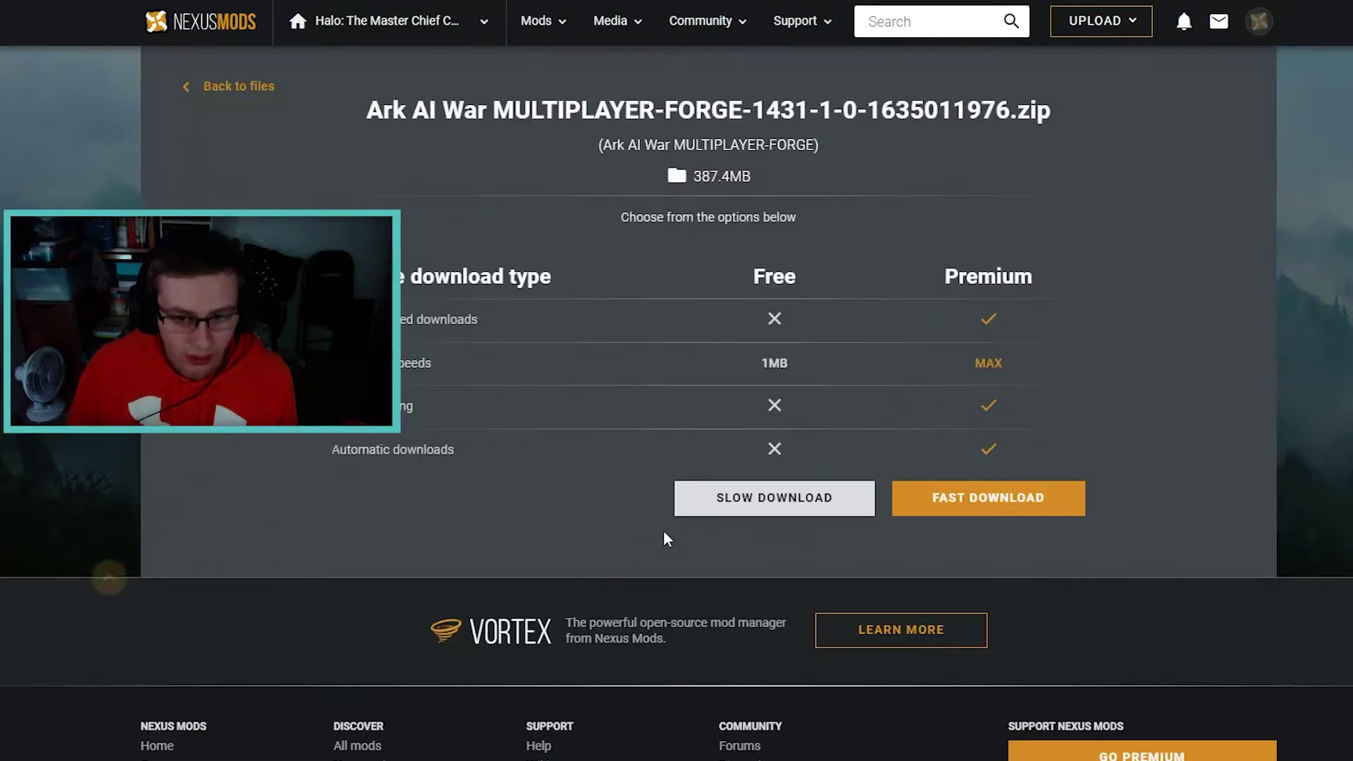
left_click(734, 509)
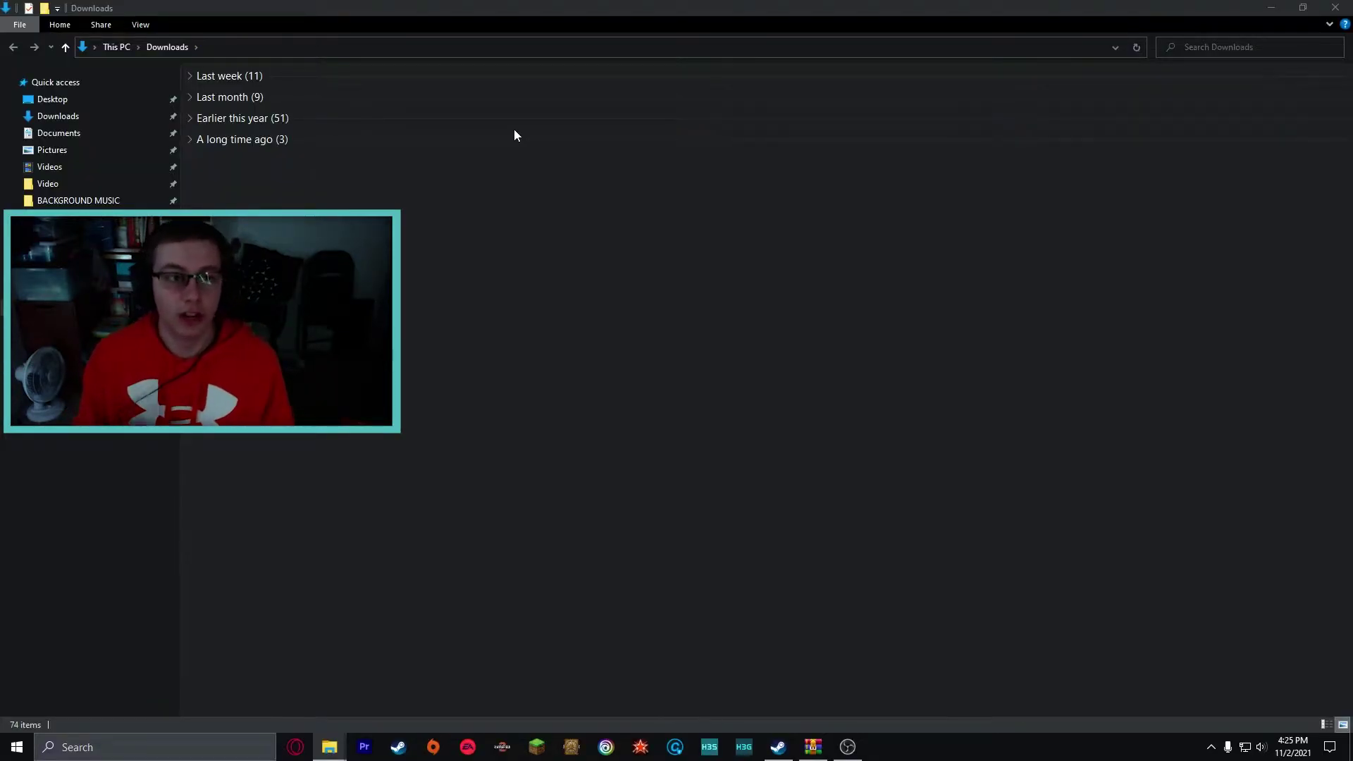
- Check last week's downloads, then switch to the WinRAR window holding the Forge zip
left_click(192, 82)
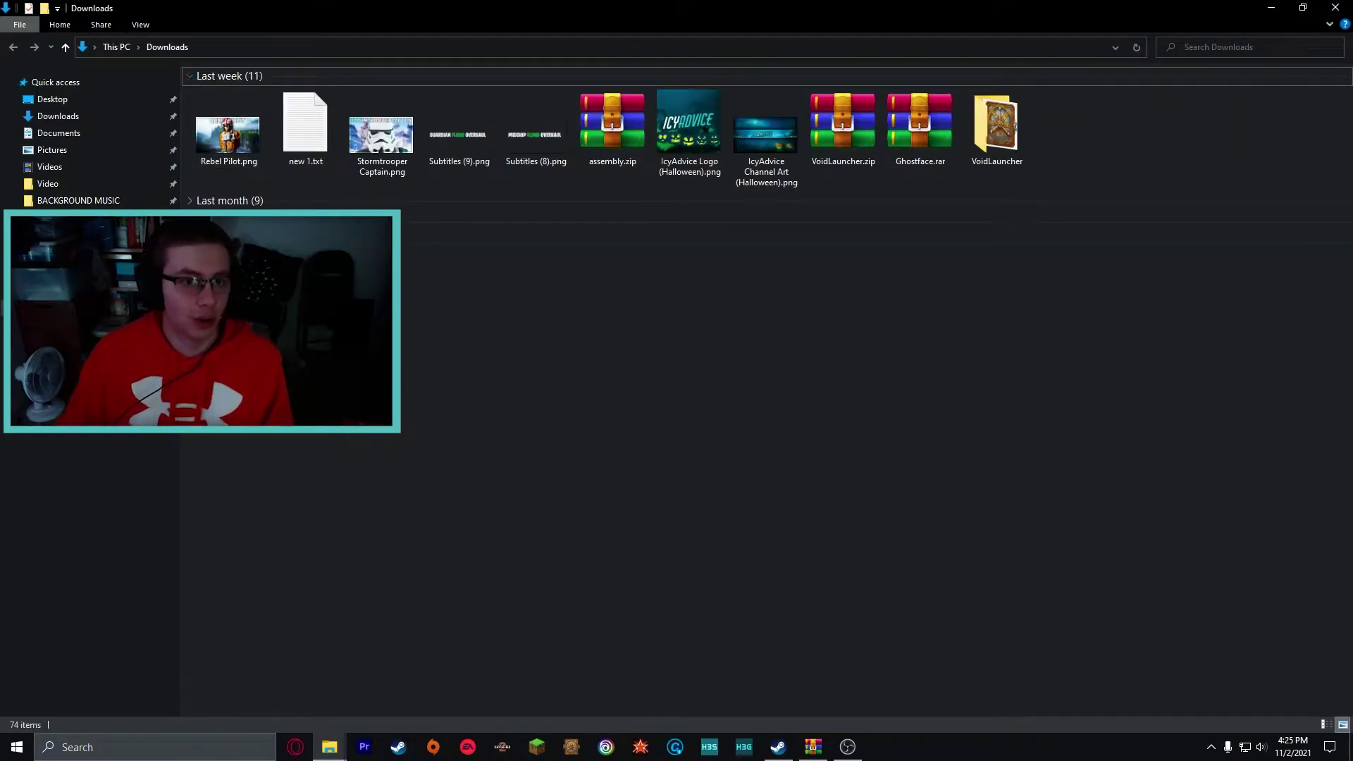
left_click_drag(1083, 129, 194, 134)
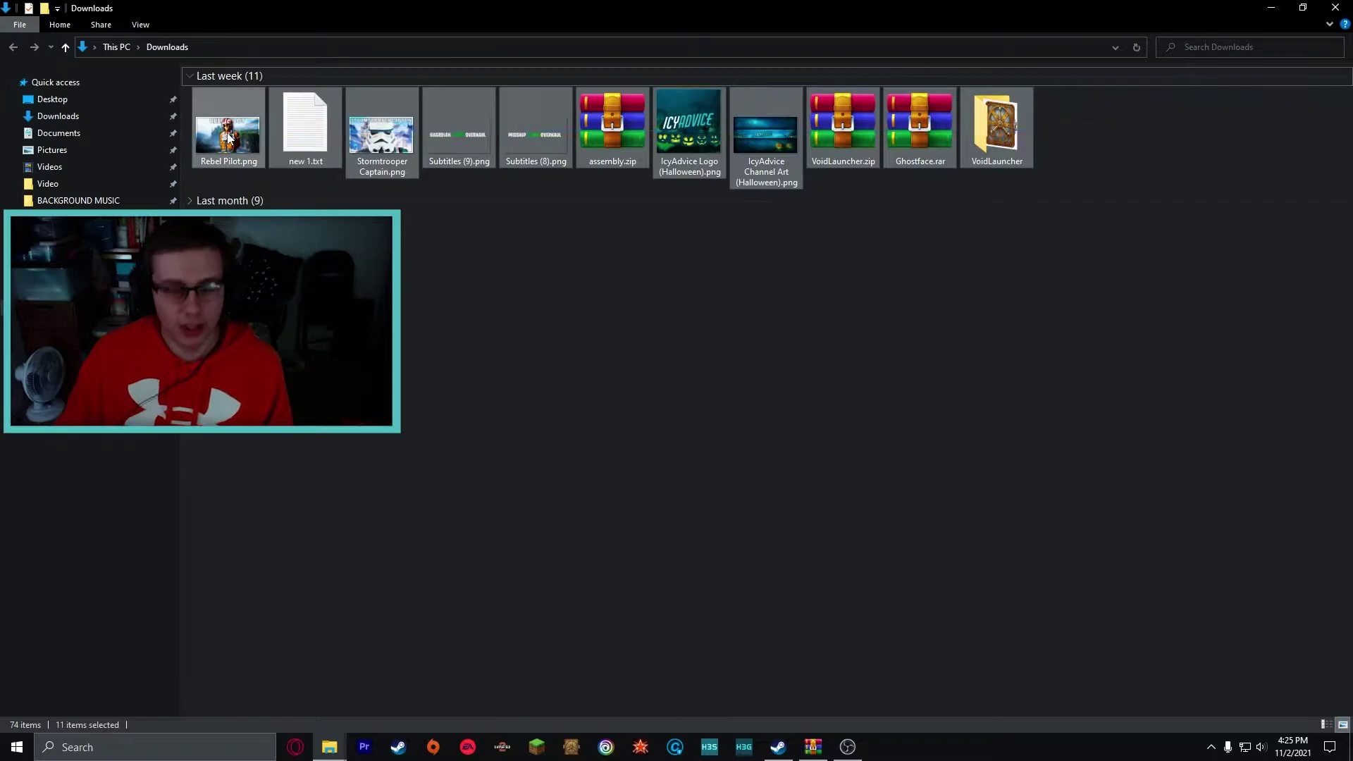
left_click(613, 130)
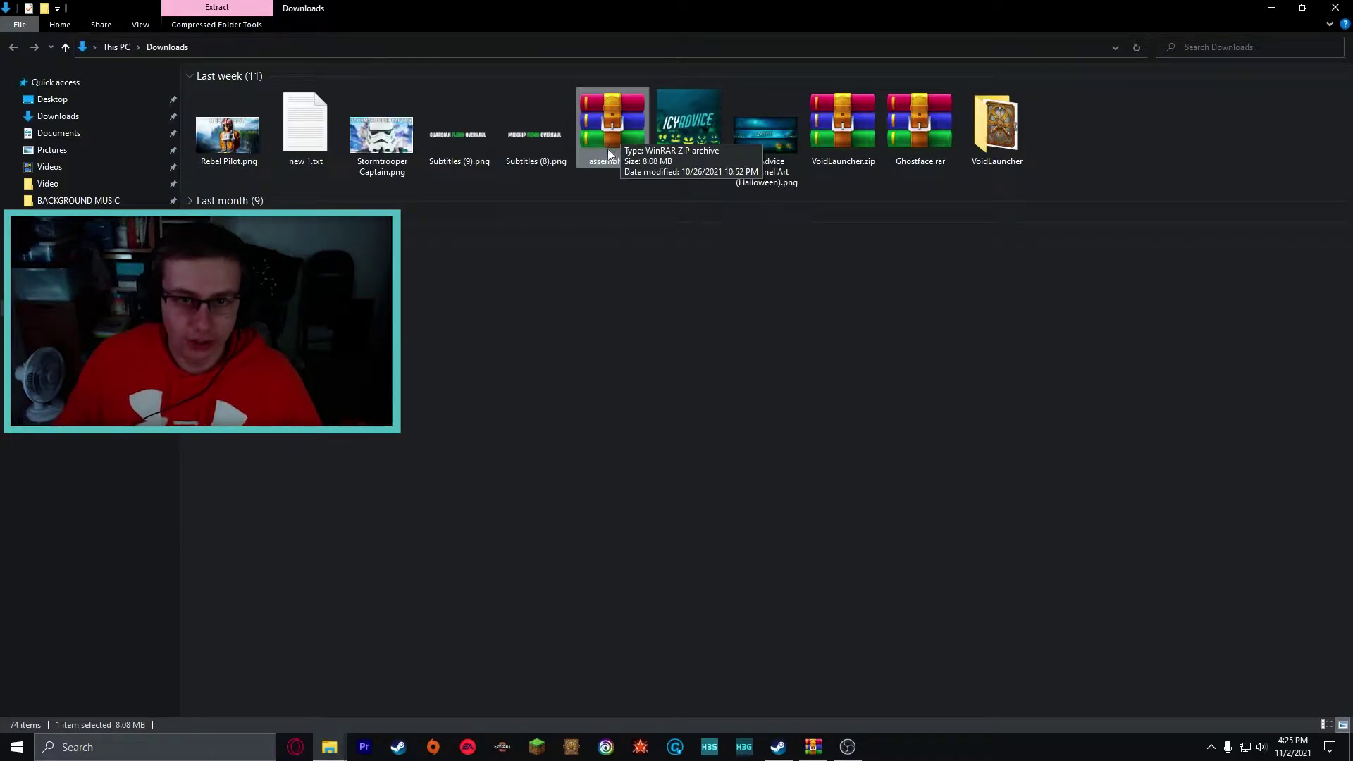
left_click(812, 746)
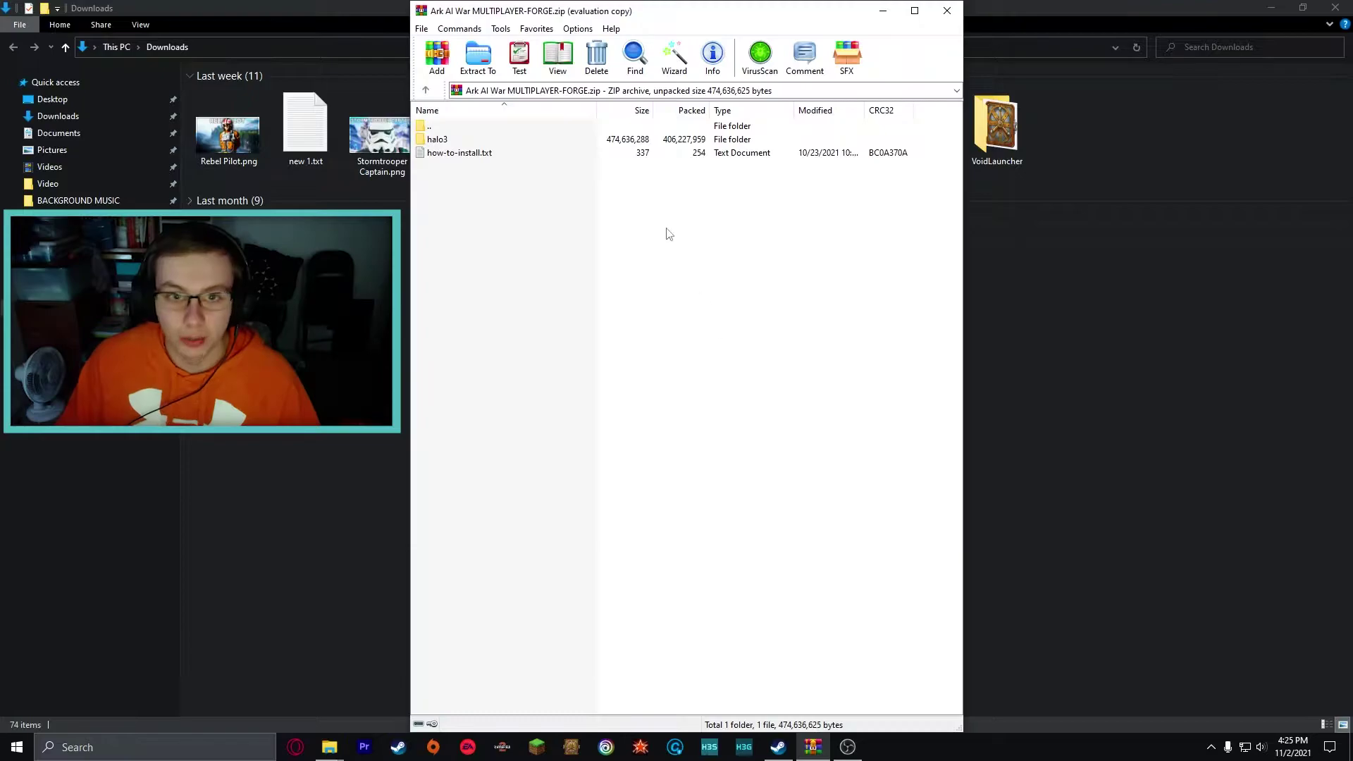
- Close the Downloads Explorer window behind WinRAR
left_click(1327, 11)
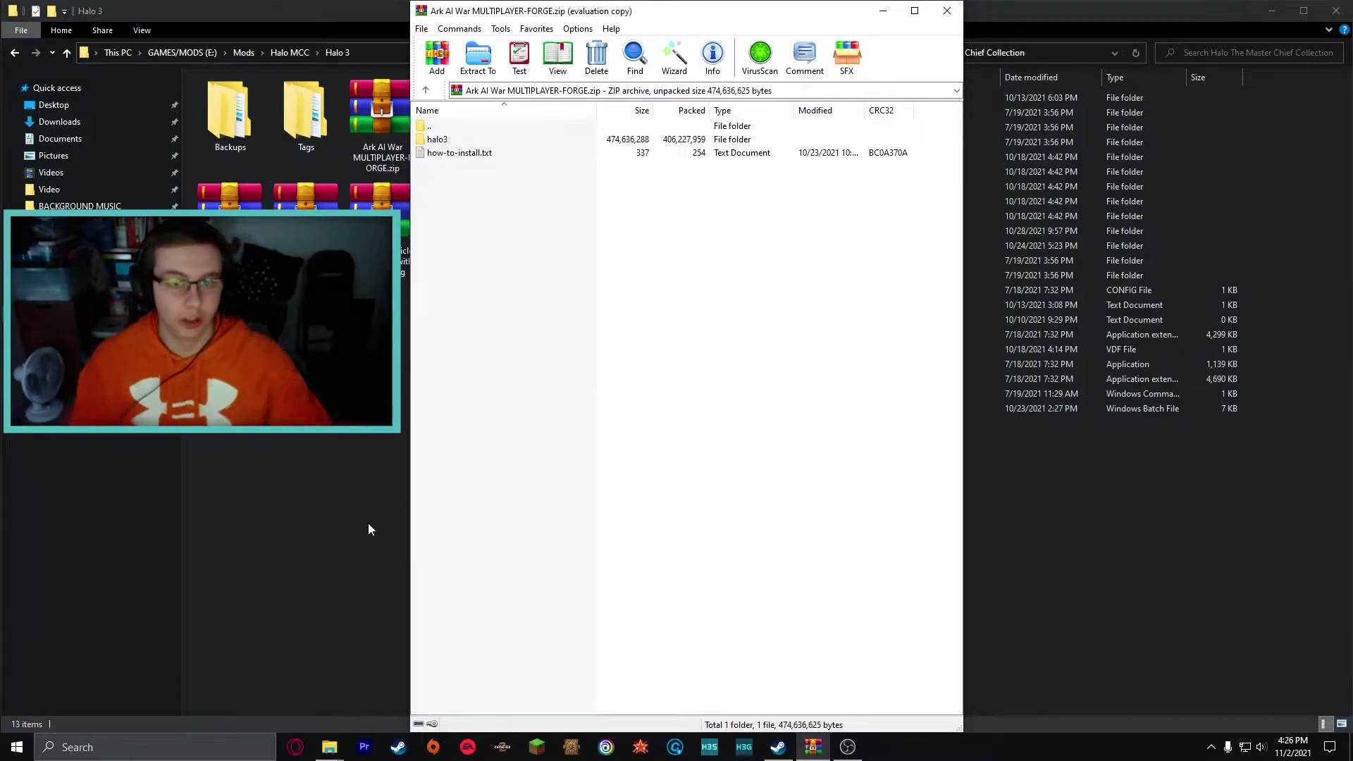
- Navigate the archive into halo3\maps to show shrine.map (474,636,288 bytes)
left_click(489, 152)
left_click(543, 229)
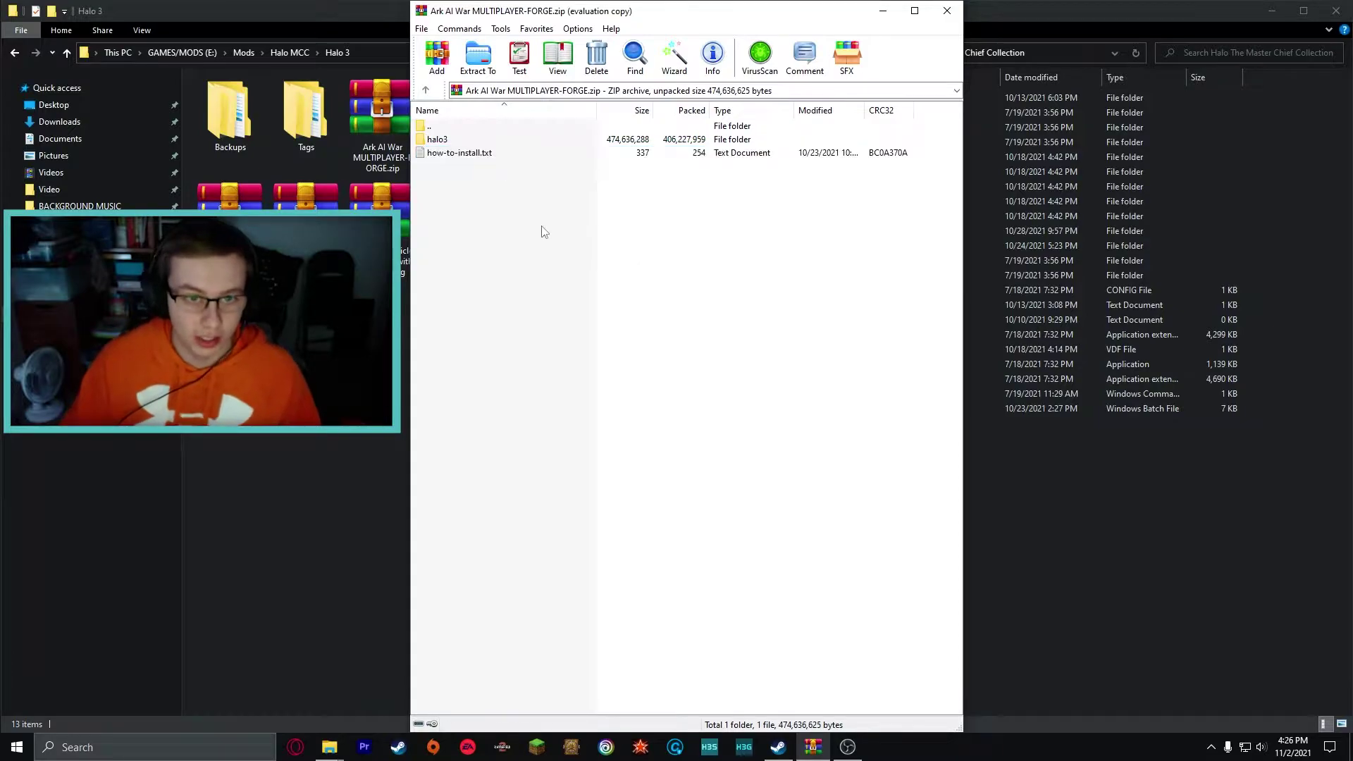
double_click(448, 143)
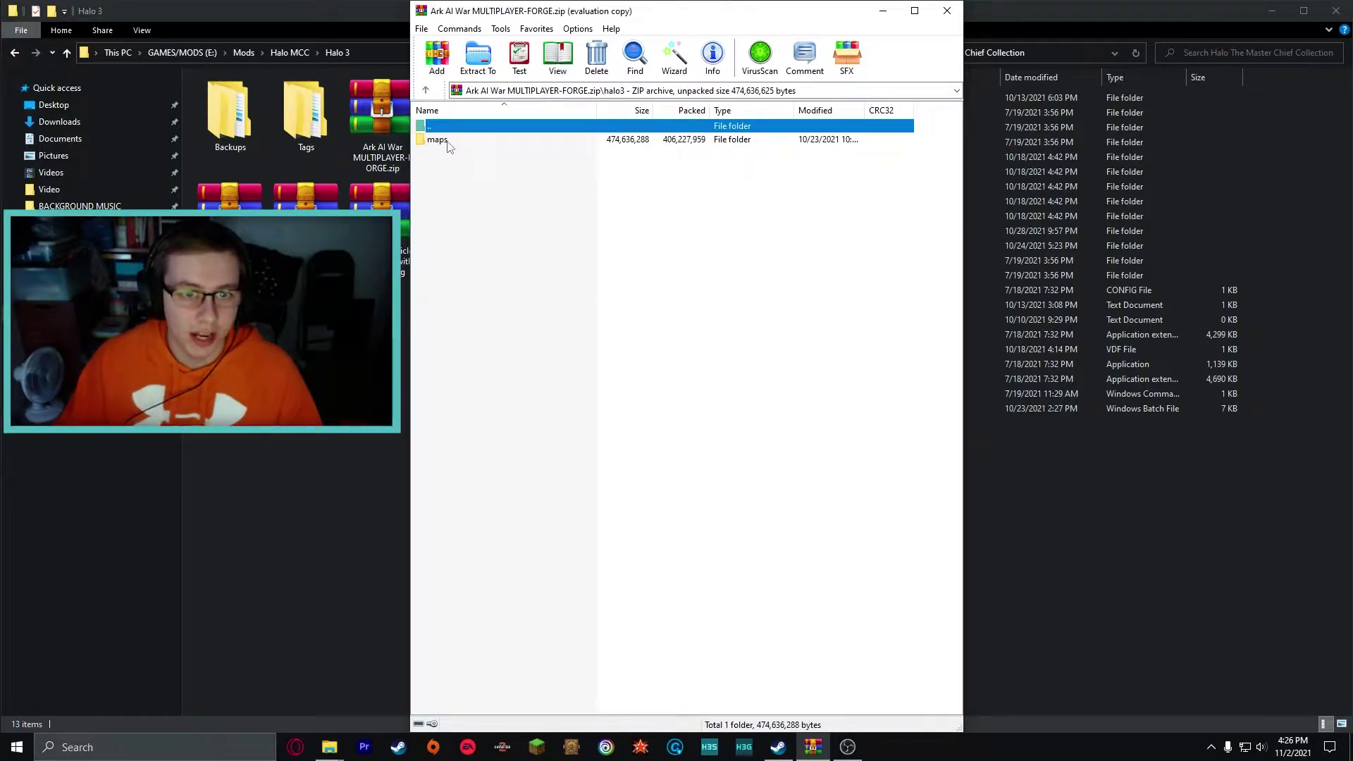
double_click(437, 140)
left_click(474, 181)
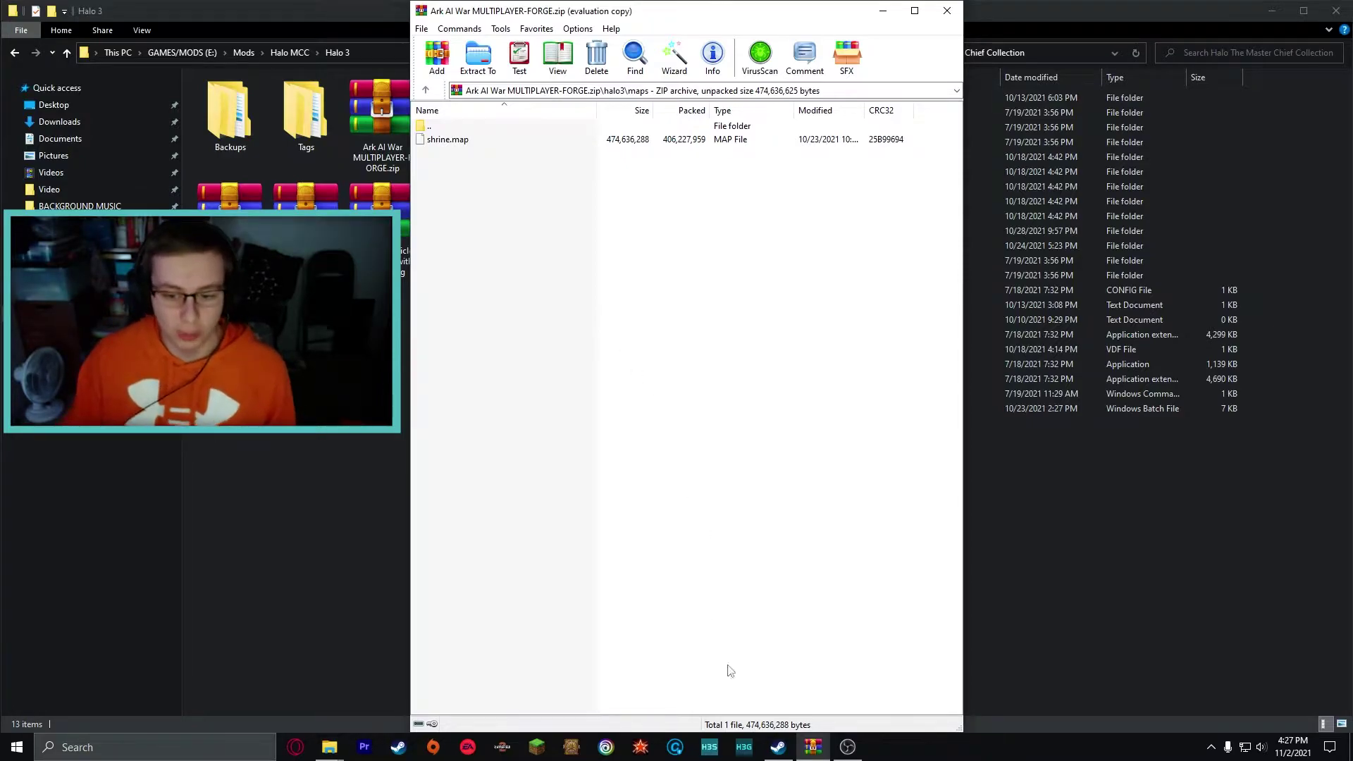
- Open Halo: The Master Chief Collection's local files from the Steam library in File Explorer
left_click(777, 745)
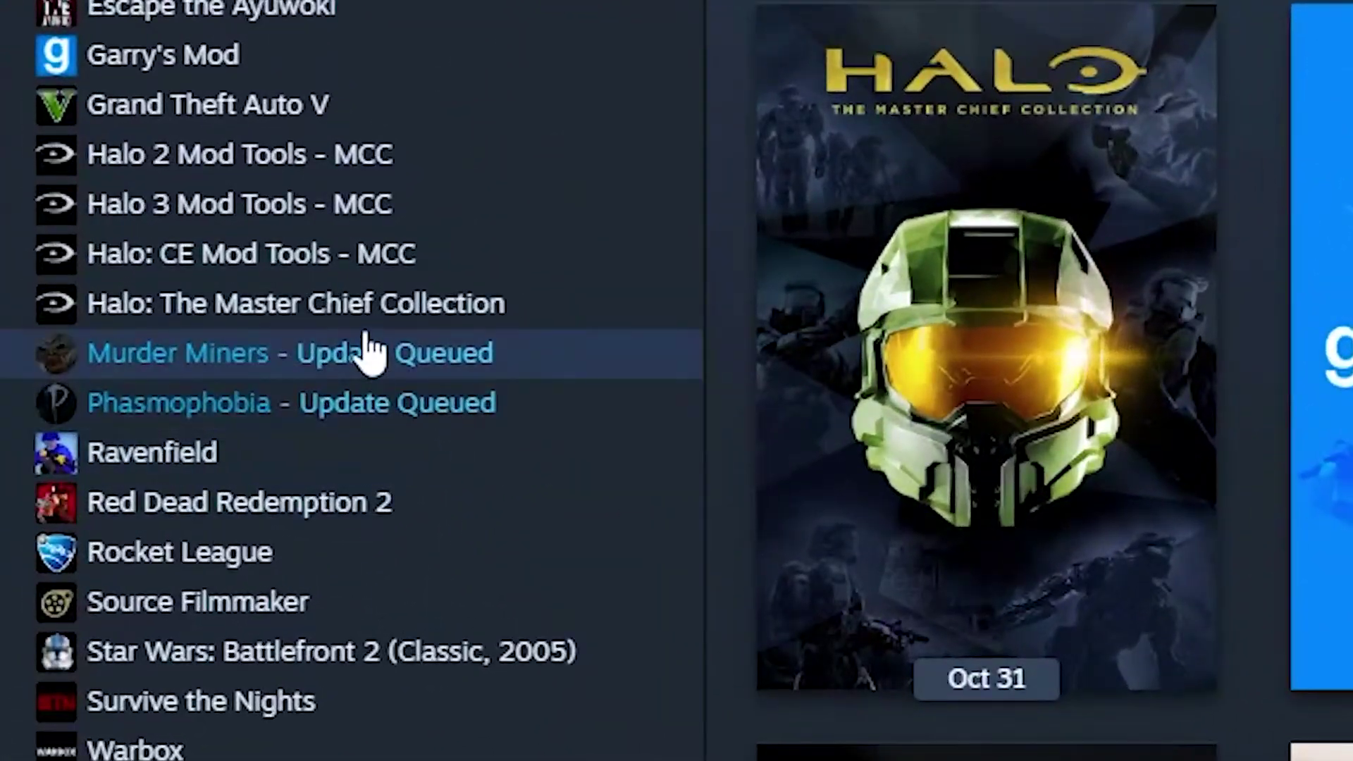
right_click(133, 448)
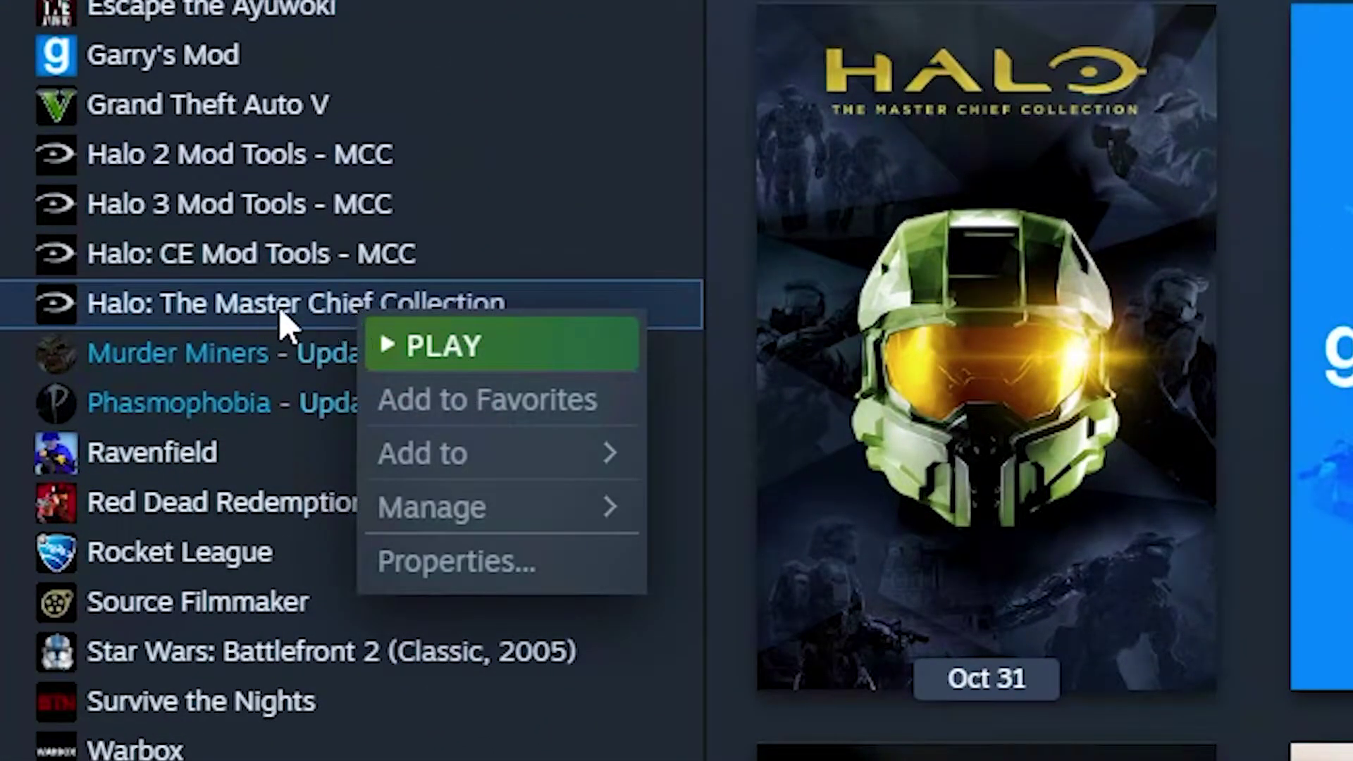
mouse_move(599, 507)
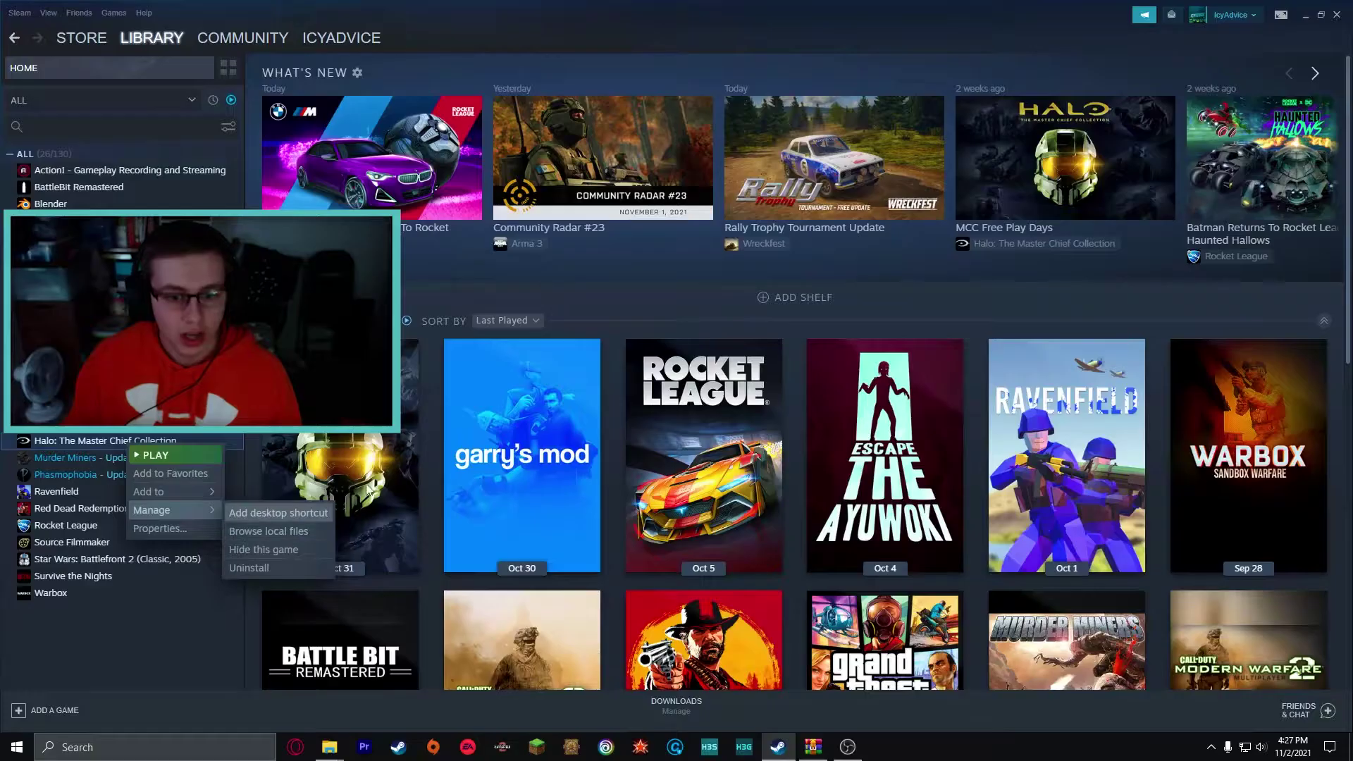
left_click(1306, 15)
left_click(1143, 13)
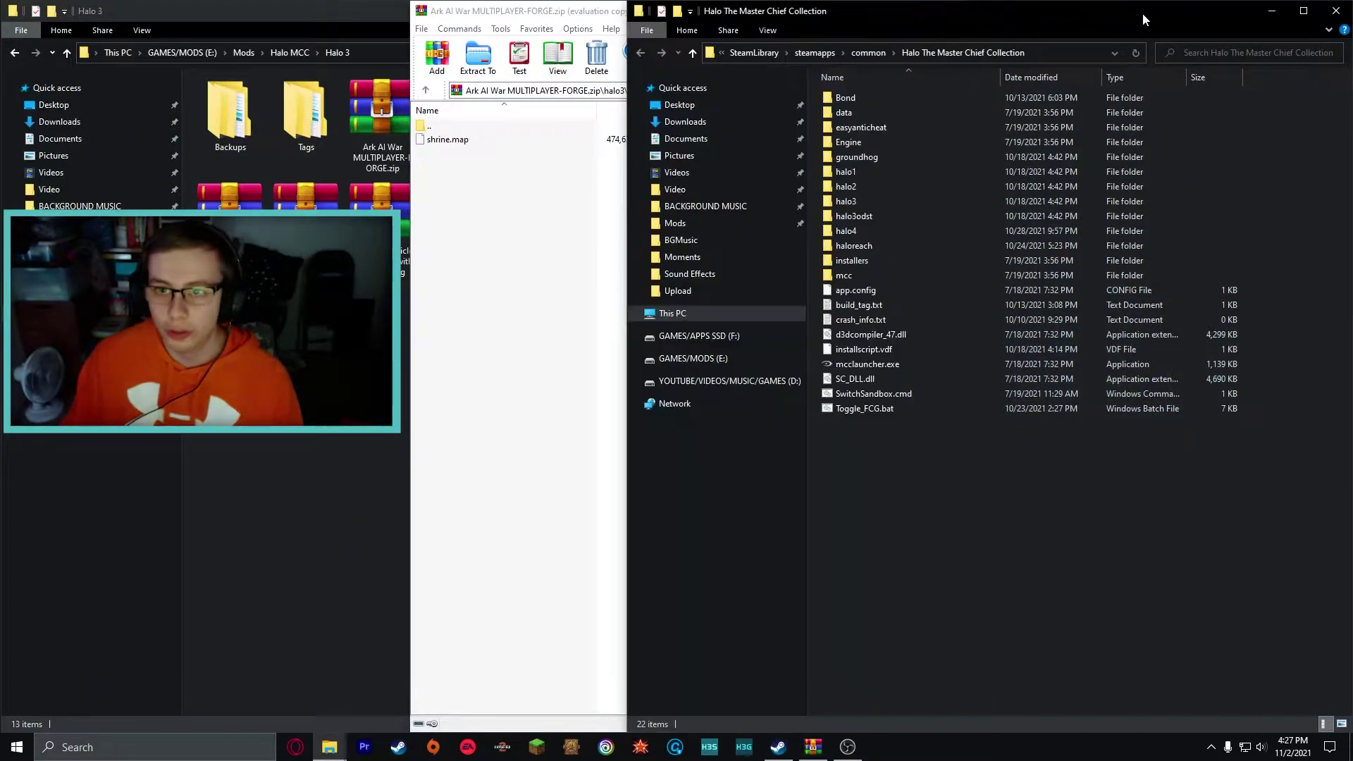
- Open the install's halo3 folder, showing fmod, game_variants, maps, waves and halo3.dll
left_click_drag(1139, 509, 976, 95)
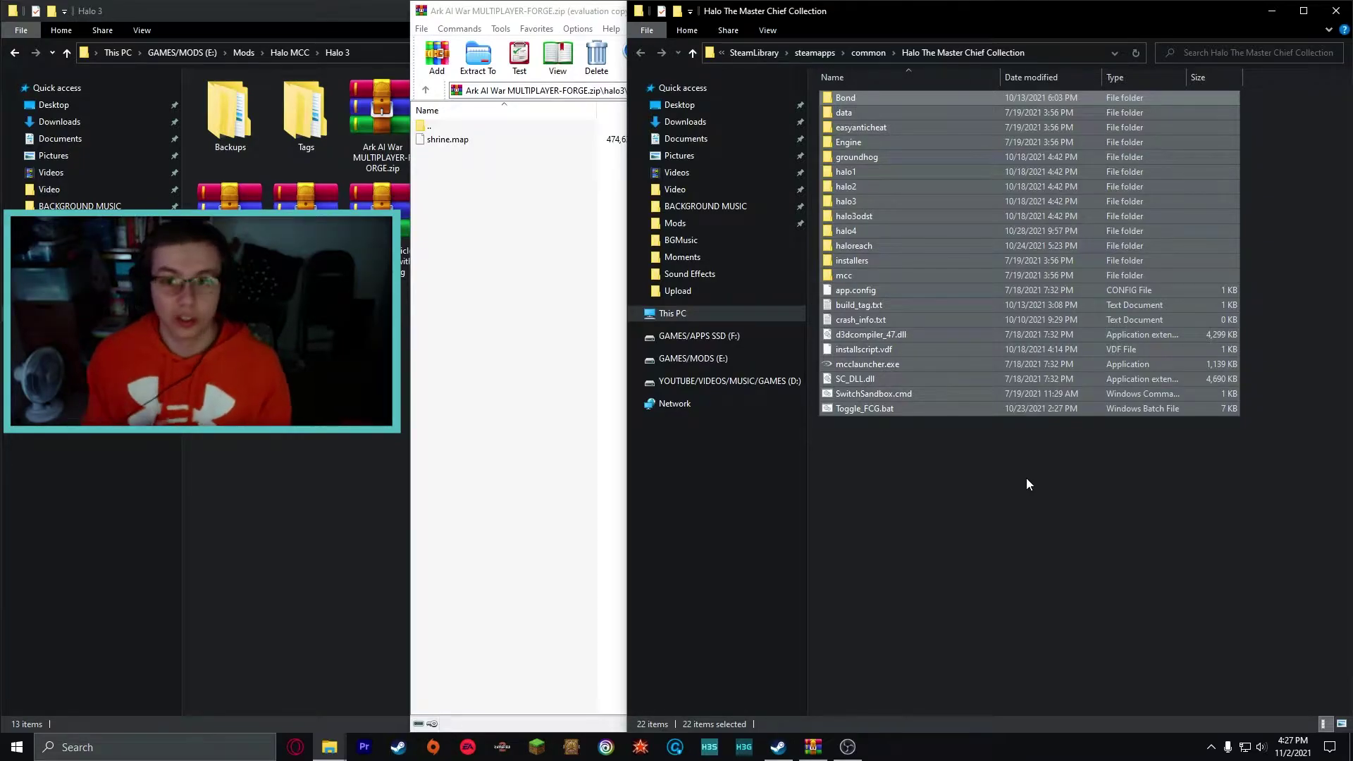
left_click(1026, 483)
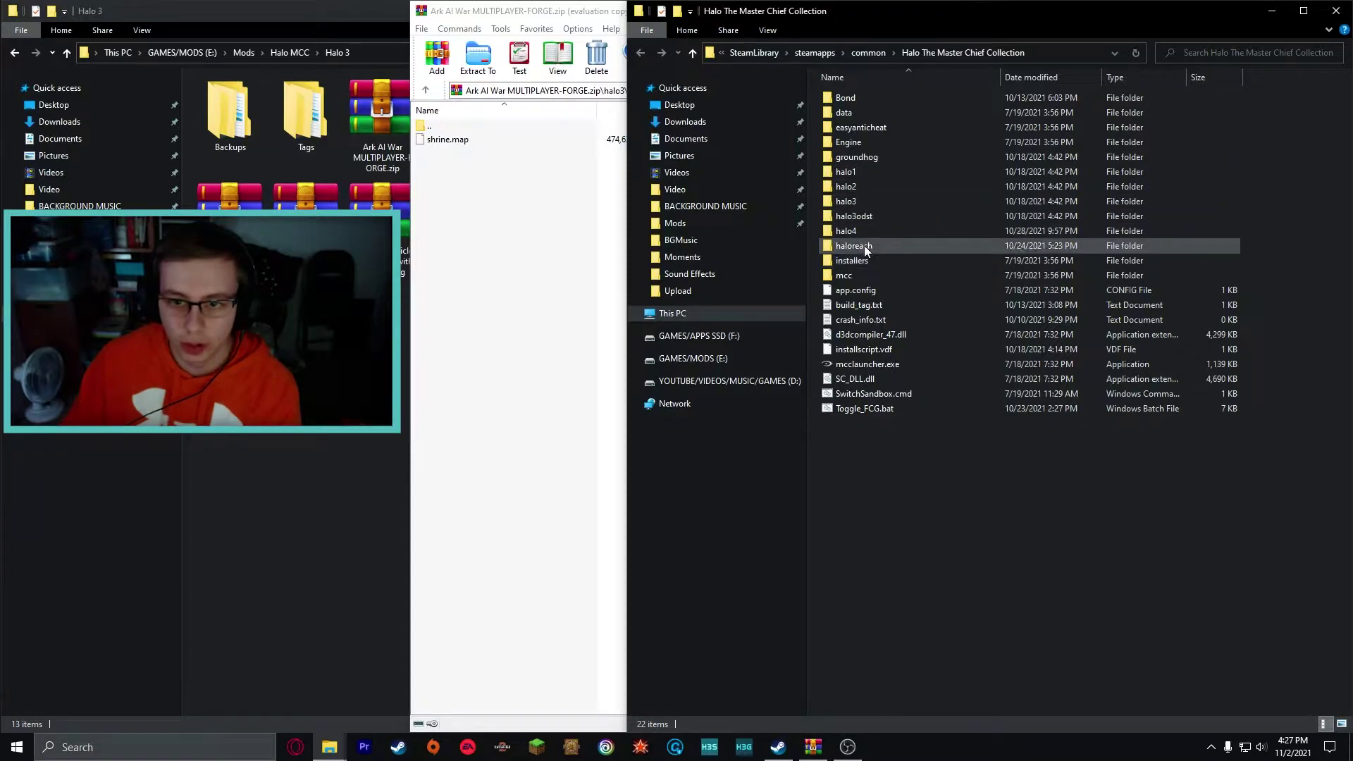
double_click(869, 201)
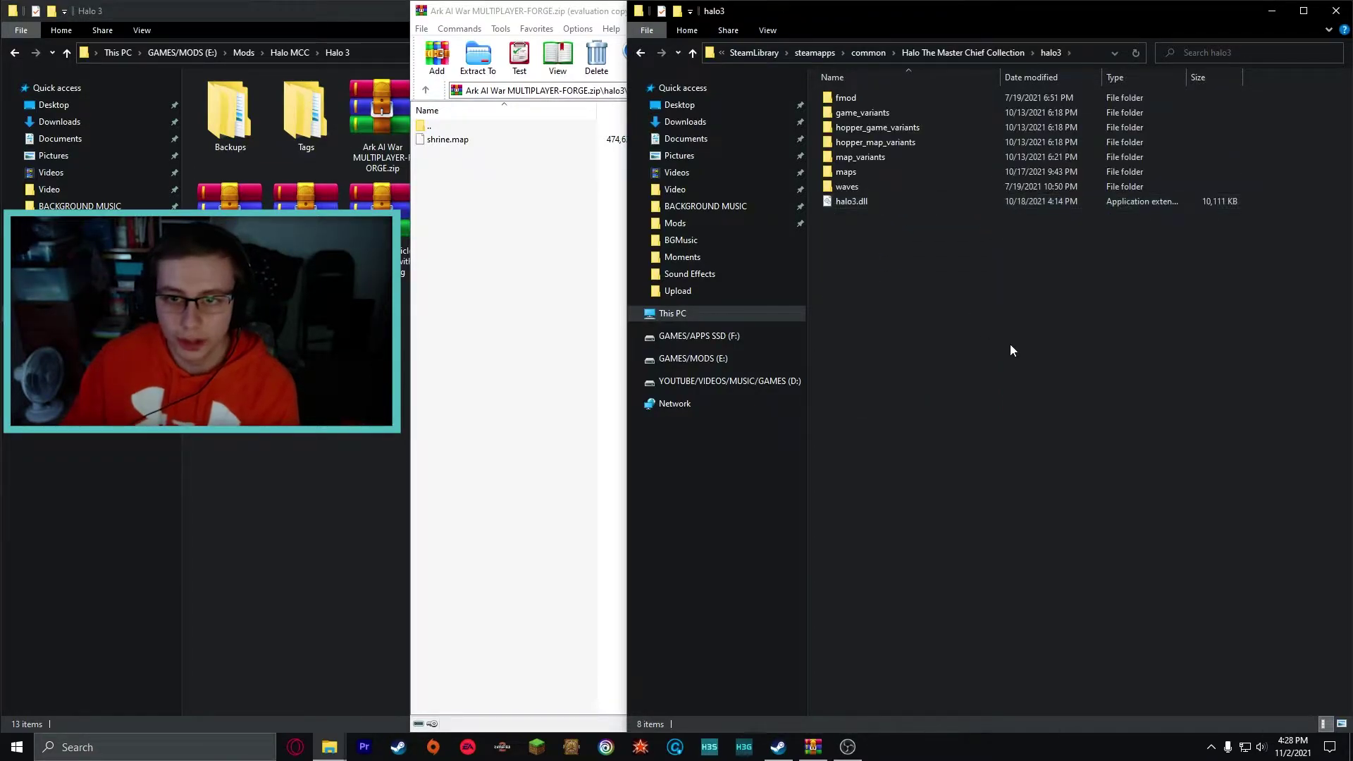
left_click_drag(1019, 350, 870, 79)
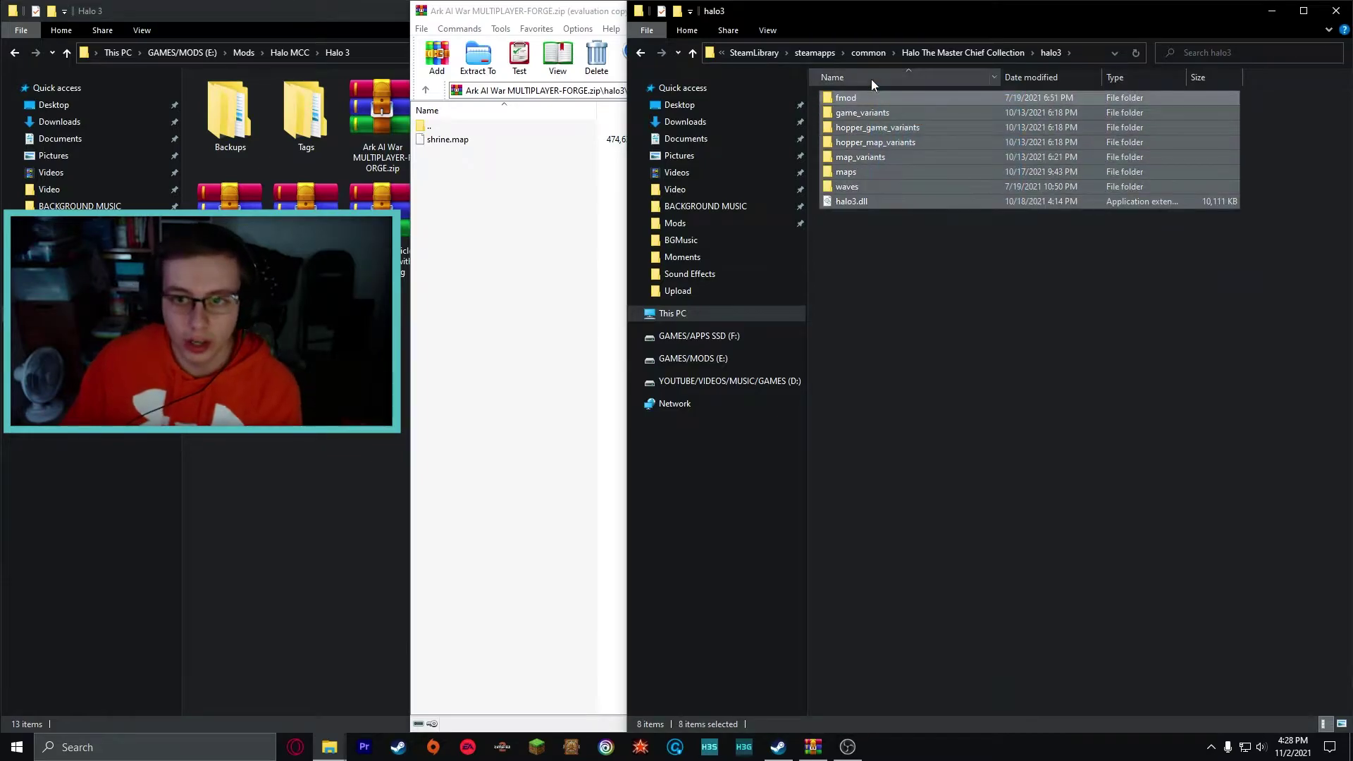
left_click(933, 248)
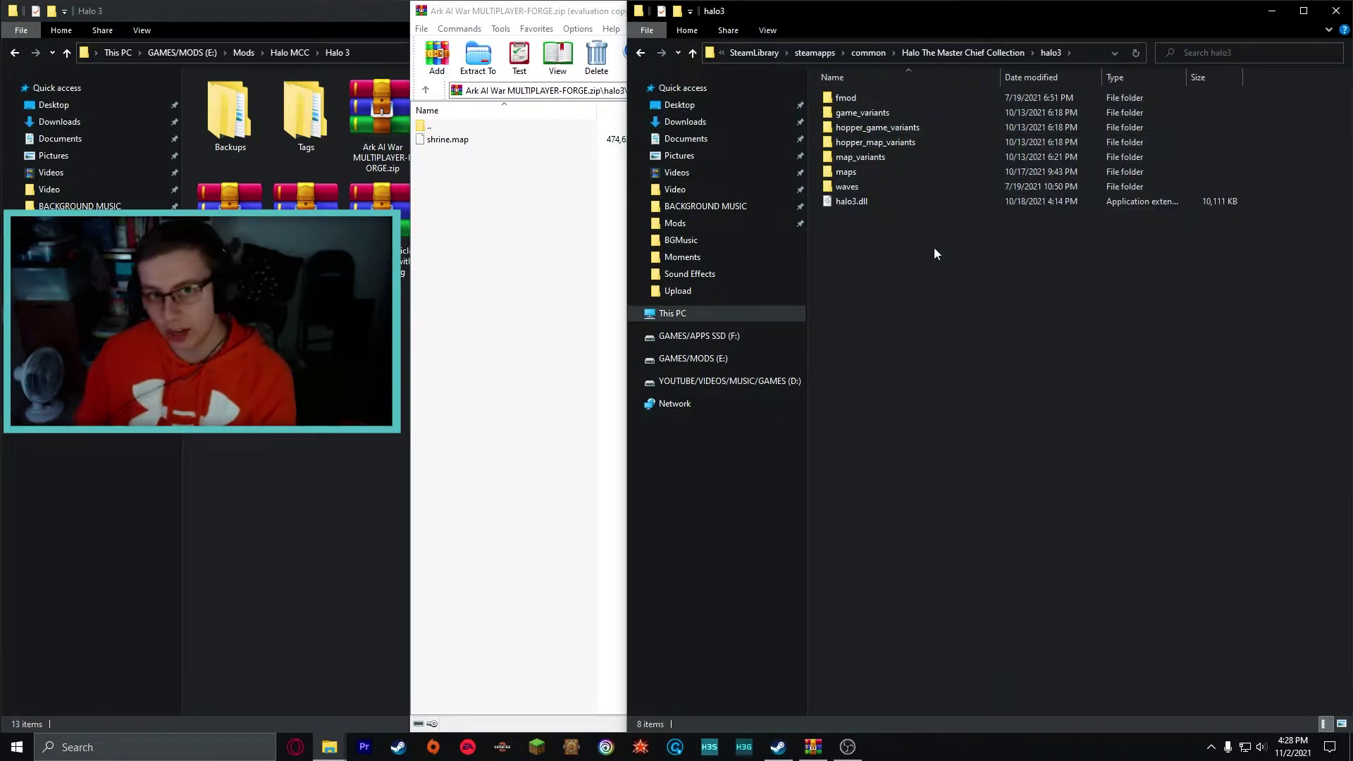